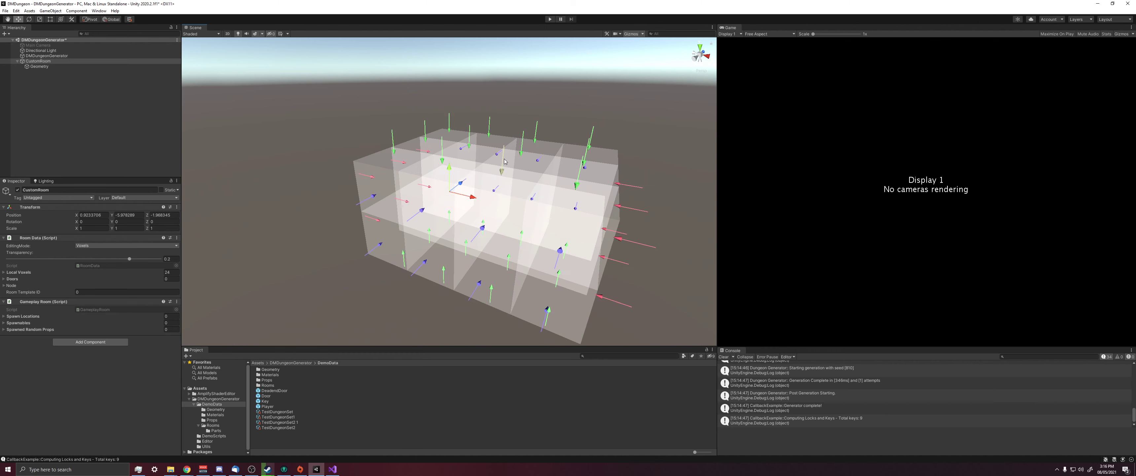
- Remove layers and rows of voxels from CustomRoom until only a single voxel remains
{"action": "left_click", "coordinate": [503, 172]}
{"action": "left_click", "coordinate": [602, 301]}
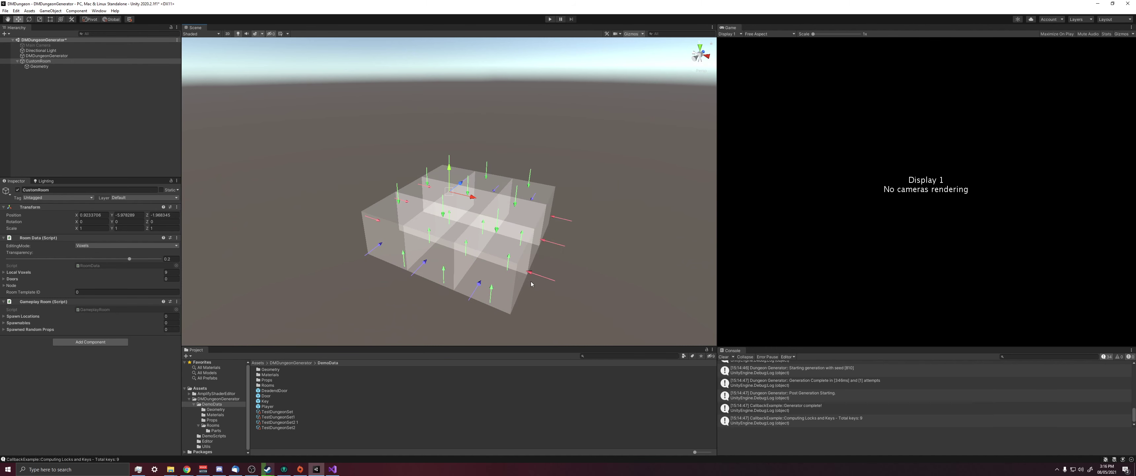
{"action": "left_click", "coordinate": [534, 275]}
{"action": "left_click", "coordinate": [477, 255]}
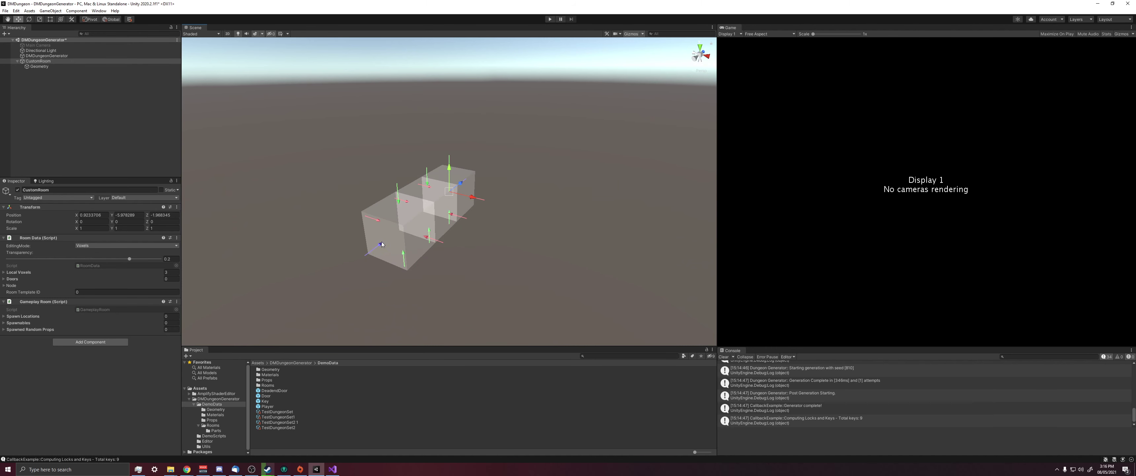
{"action": "left_click", "coordinate": [382, 244]}
{"action": "left_click", "coordinate": [411, 221]}
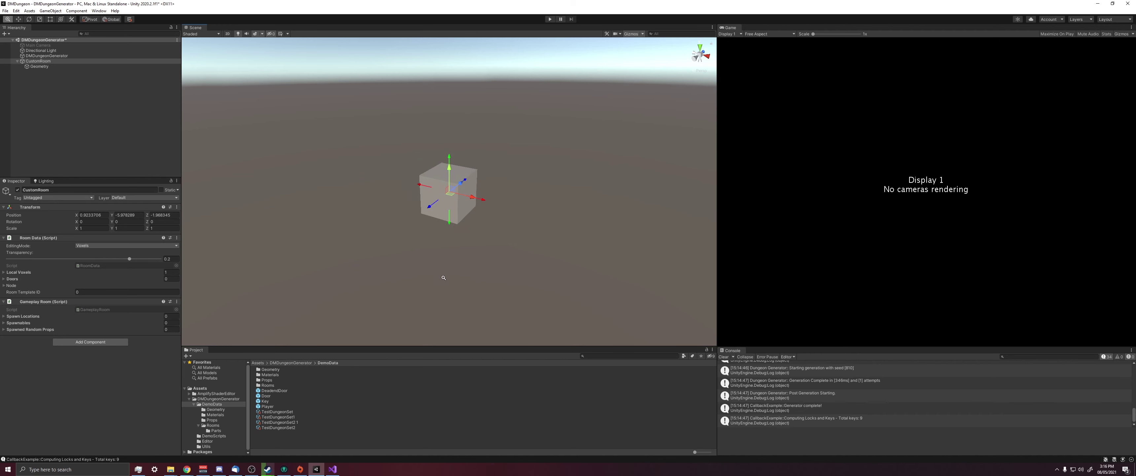
- Extend the single voxel into an L-shaped layout of four voxels
{"action": "right_click_drag", "start_coordinate": [448, 267], "coordinate": [457, 270], "text": "alt"}
{"action": "left_click_drag", "start_coordinate": [445, 208], "coordinate": [424, 279], "text": "alt"}
{"action": "right_click_drag", "start_coordinate": [424, 279], "coordinate": [423, 243], "text": "alt"}
{"action": "middle_click_drag", "start_coordinate": [424, 243], "coordinate": [469, 229], "text": "alt"}
{"action": "left_click", "coordinate": [414, 242]}
{"action": "left_click", "coordinate": [444, 237]}
{"action": "left_click_drag", "start_coordinate": [386, 258], "coordinate": [444, 241], "text": "alt"}
{"action": "left_click", "coordinate": [442, 240]}
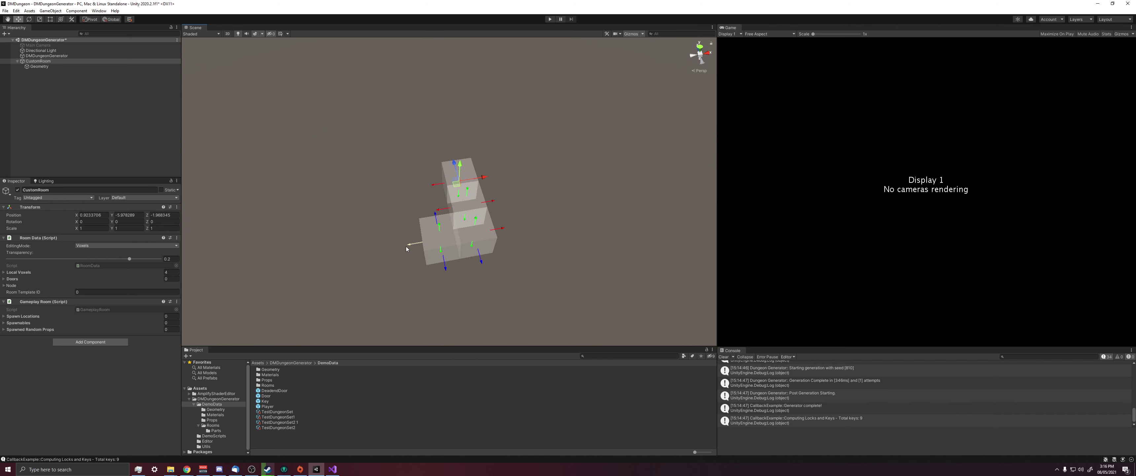
- Widen the room's ground level into a two-row voxel block with an arm extending beyond the original row
{"action": "left_click", "coordinate": [406, 246]}
{"action": "left_click", "coordinate": [426, 280]}
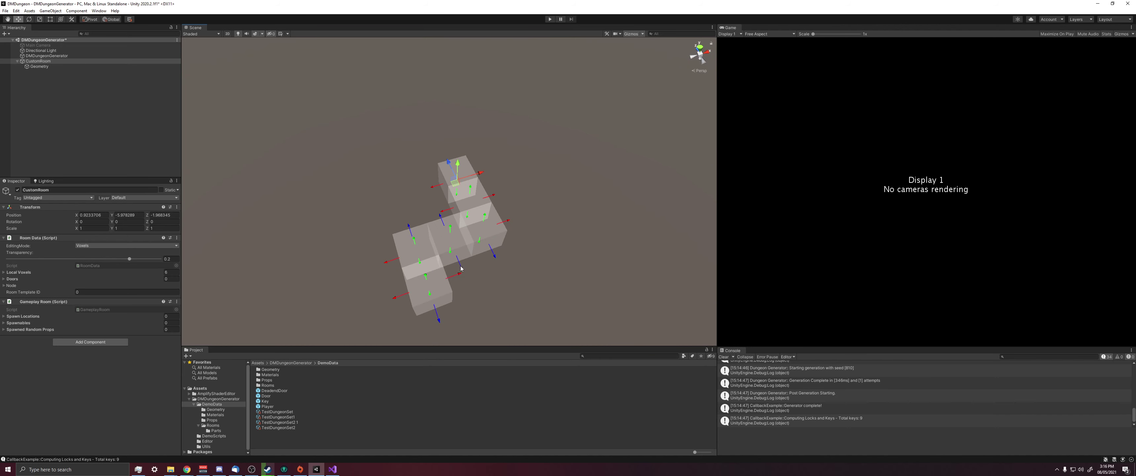
{"action": "left_click", "coordinate": [460, 271]}
{"action": "left_click", "coordinate": [494, 252]}
{"action": "mouse_move", "coordinate": [493, 253]}
{"action": "left_mouse_down", "text": "alt"}
{"action": "mouse_move", "coordinate": [502, 241]}
{"action": "mouse_move", "coordinate": [490, 257]}
{"action": "left_mouse_up", "text": "alt"}
{"action": "left_click", "coordinate": [492, 257]}
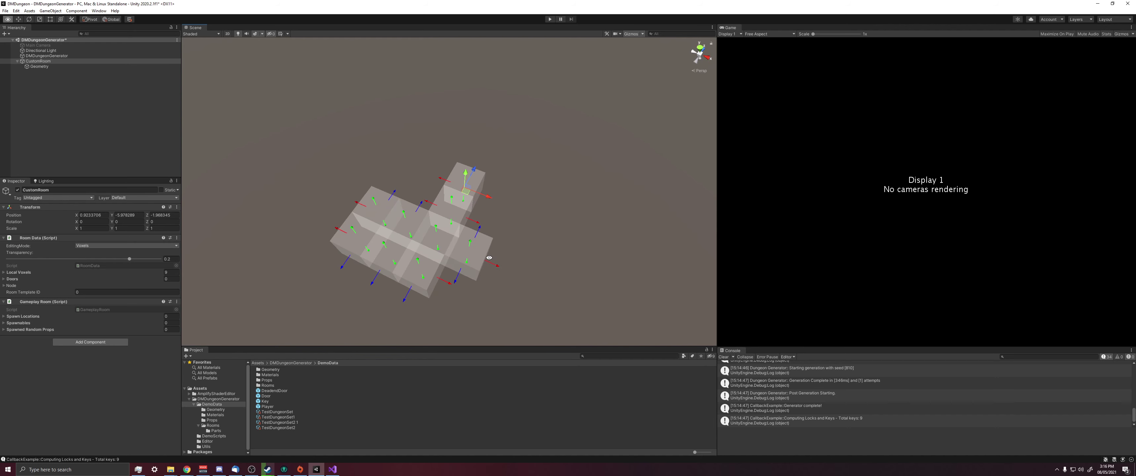
{"action": "left_click", "coordinate": [489, 256]}
- Stack an upper level of voxels on the wide block of the room
{"action": "left_click_drag", "start_coordinate": [563, 260], "coordinate": [501, 198], "text": "alt"}
{"action": "left_click", "coordinate": [397, 223]}
{"action": "left_click", "coordinate": [399, 197]}
{"action": "left_click", "coordinate": [396, 174]}
{"action": "left_click_drag", "start_coordinate": [420, 201], "coordinate": [393, 210], "text": "alt"}
{"action": "left_click", "coordinate": [393, 210]}
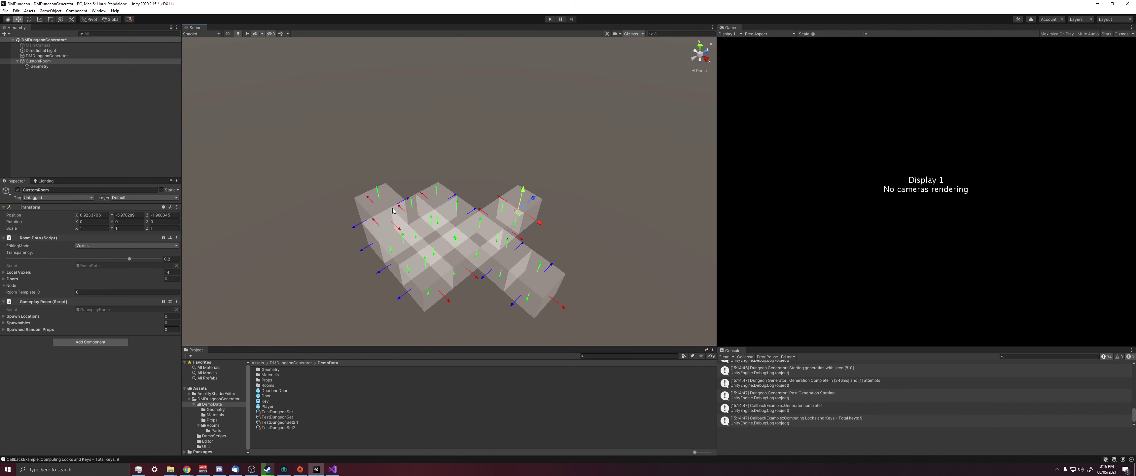
{"action": "left_click", "coordinate": [415, 204]}
{"action": "left_click", "coordinate": [403, 243]}
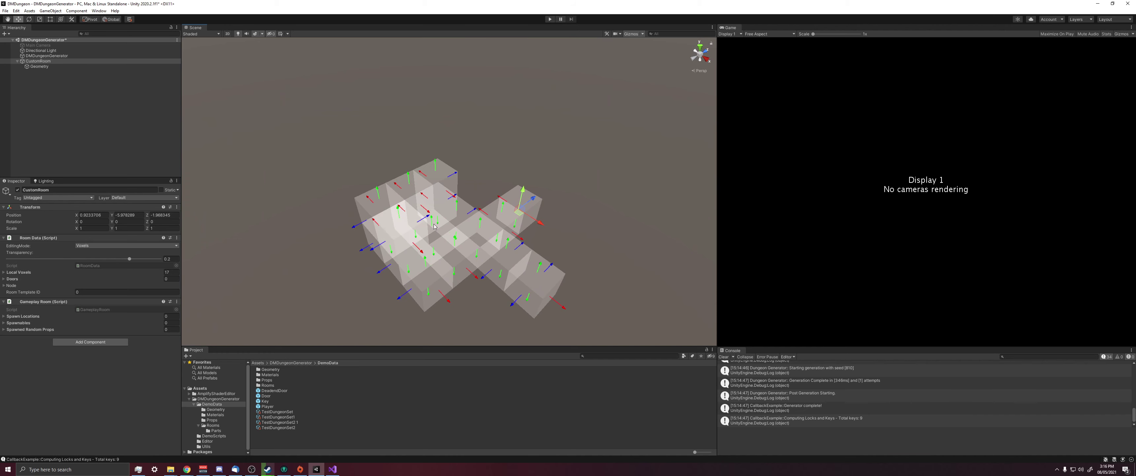
{"action": "left_click_drag", "start_coordinate": [465, 215], "coordinate": [416, 184], "text": "alt"}
{"action": "left_click", "coordinate": [414, 214]}
{"action": "left_click", "coordinate": [437, 191]}
- Lower the room voxels' transparency value to about 0.07
{"action": "left_click_drag", "start_coordinate": [337, 198], "coordinate": [447, 204], "text": "alt"}
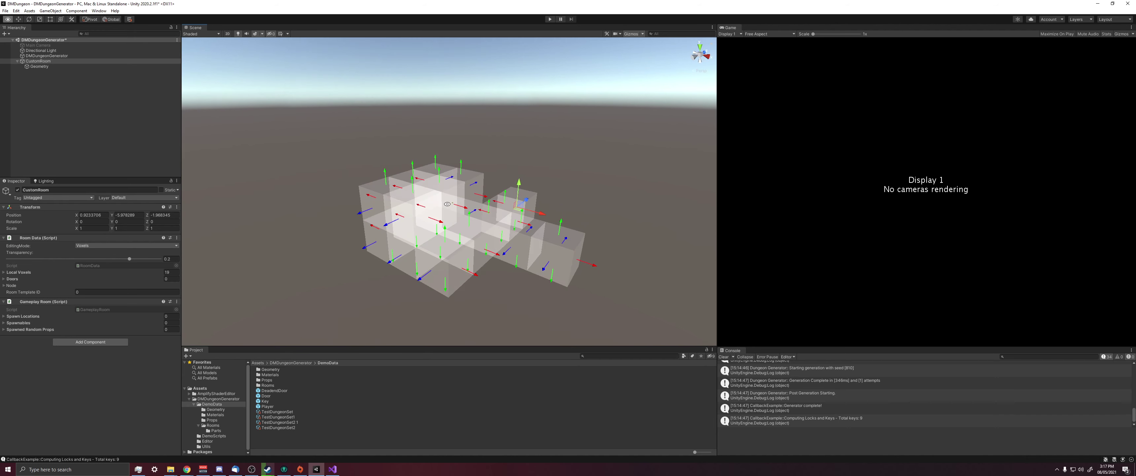
{"action": "left_click_drag", "start_coordinate": [129, 259], "coordinate": [51, 258]}
{"action": "left_click_drag", "start_coordinate": [228, 237], "coordinate": [324, 262], "text": "alt"}
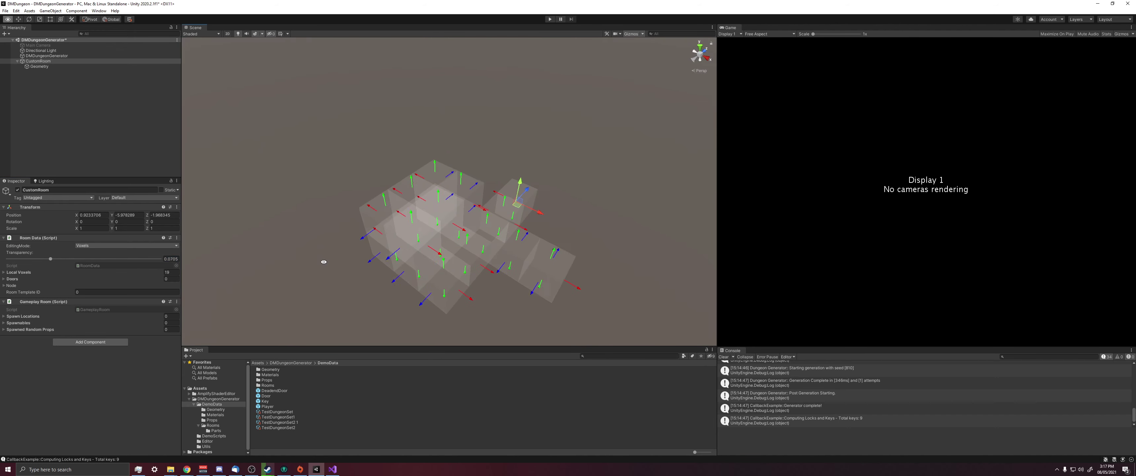
- Switch the room's editing mode to Doors and place three doors: one on each arm and one on the upper level
{"action": "left_click", "coordinate": [97, 246]}
{"action": "left_click", "coordinate": [95, 267]}
{"action": "middle_click_drag", "start_coordinate": [393, 255], "coordinate": [352, 203]}
{"action": "left_click_drag", "start_coordinate": [351, 202], "coordinate": [394, 260], "text": "alt"}
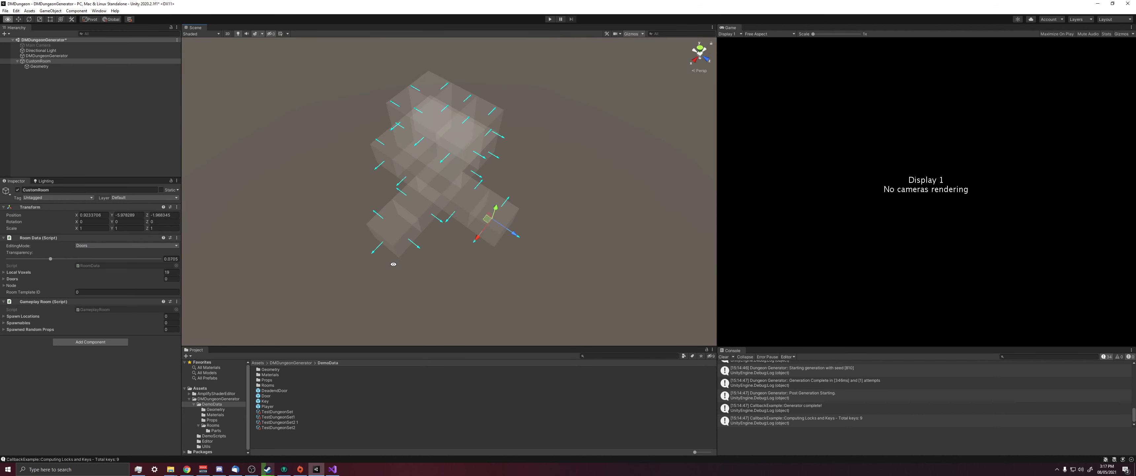
{"action": "left_click_drag", "start_coordinate": [519, 242], "coordinate": [556, 190], "text": "alt"}
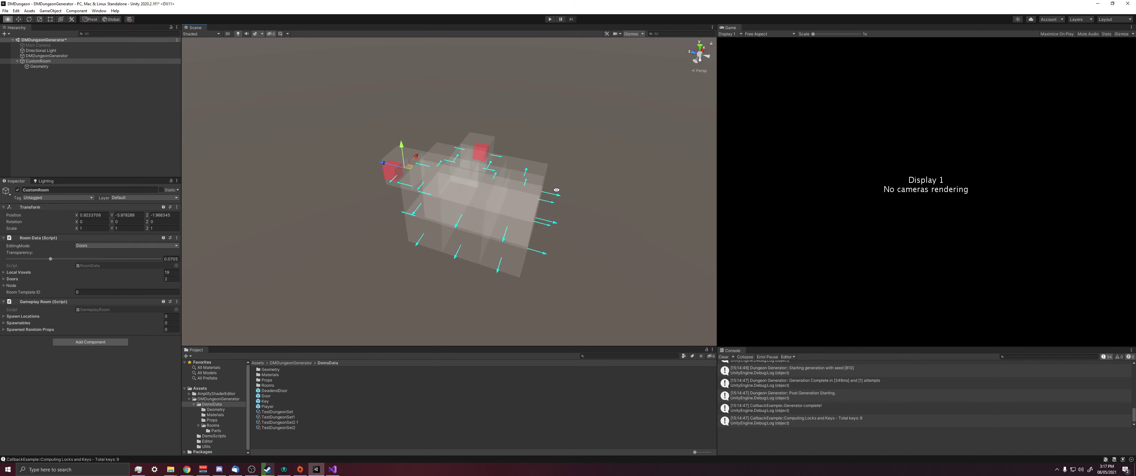
{"action": "left_click", "coordinate": [454, 228]}
{"action": "left_click_drag", "start_coordinate": [454, 228], "coordinate": [492, 239], "text": "alt"}
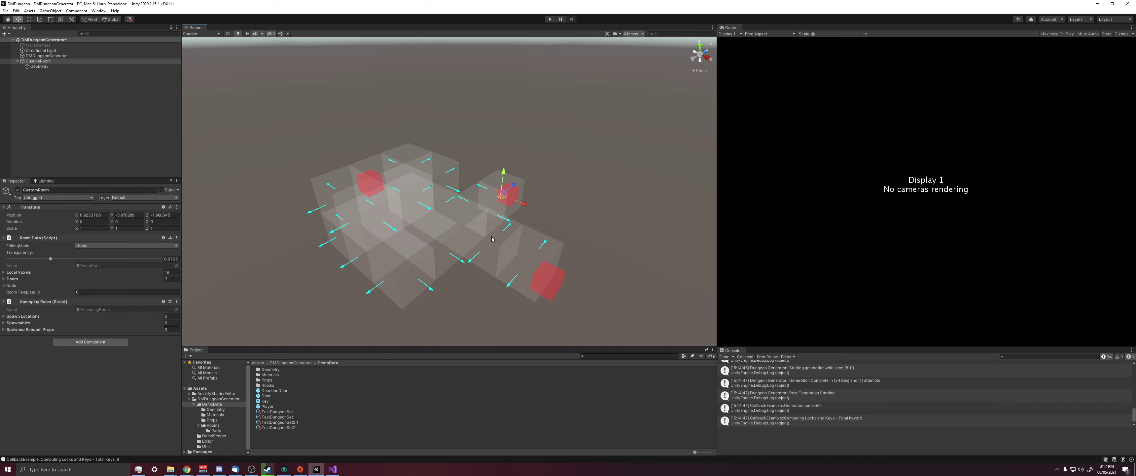
{"action": "left_click_drag", "start_coordinate": [543, 278], "coordinate": [548, 243], "text": "alt"}
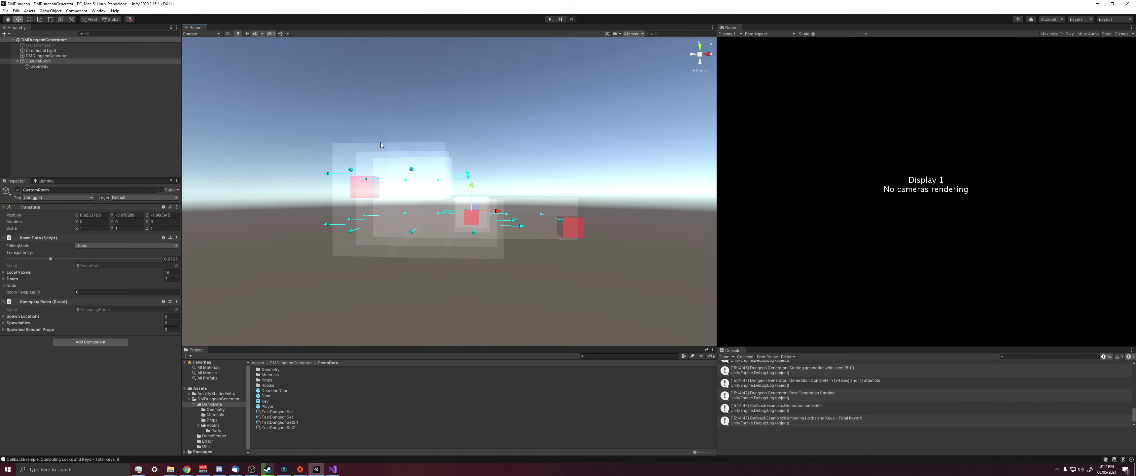
{"action": "left_click_drag", "start_coordinate": [366, 175], "coordinate": [428, 233], "text": "alt"}
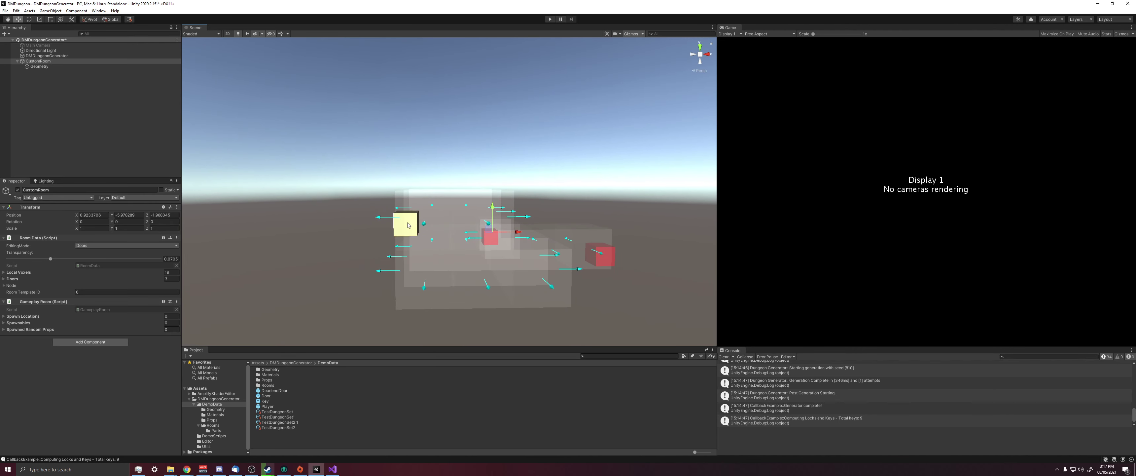
{"action": "left_click_drag", "start_coordinate": [339, 221], "coordinate": [361, 236], "text": "alt"}
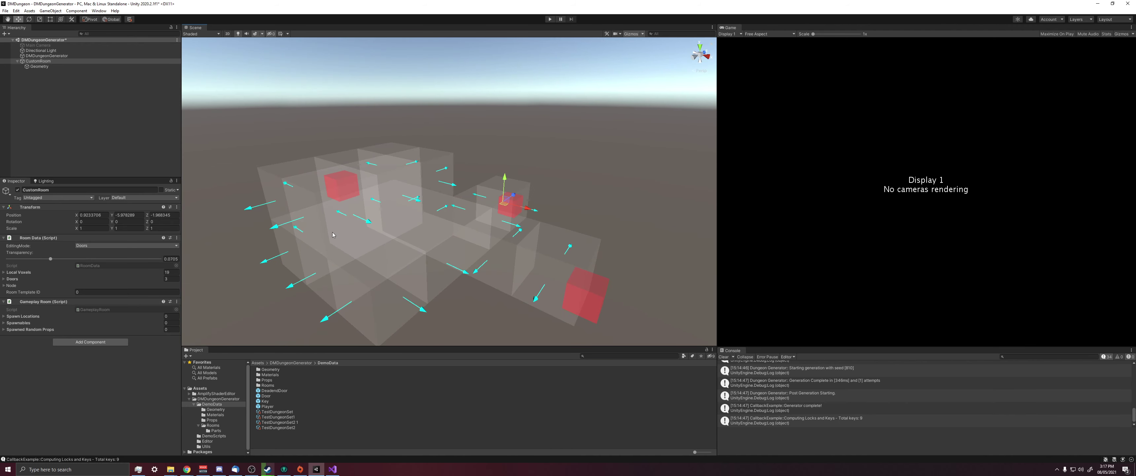
{"action": "middle_click_drag", "start_coordinate": [306, 258], "coordinate": [319, 244]}
{"action": "left_click_drag", "start_coordinate": [318, 244], "coordinate": [296, 275], "text": "alt"}
- Select CustomRoom and lock the property display to it
{"action": "left_click", "coordinate": [80, 92]}
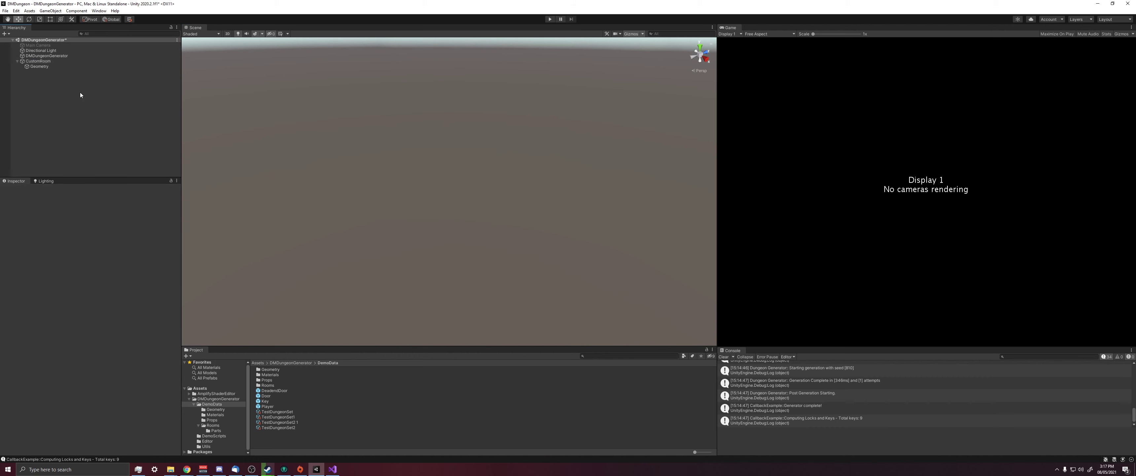
{"action": "left_click", "coordinate": [47, 56]}
{"action": "left_click", "coordinate": [44, 61]}
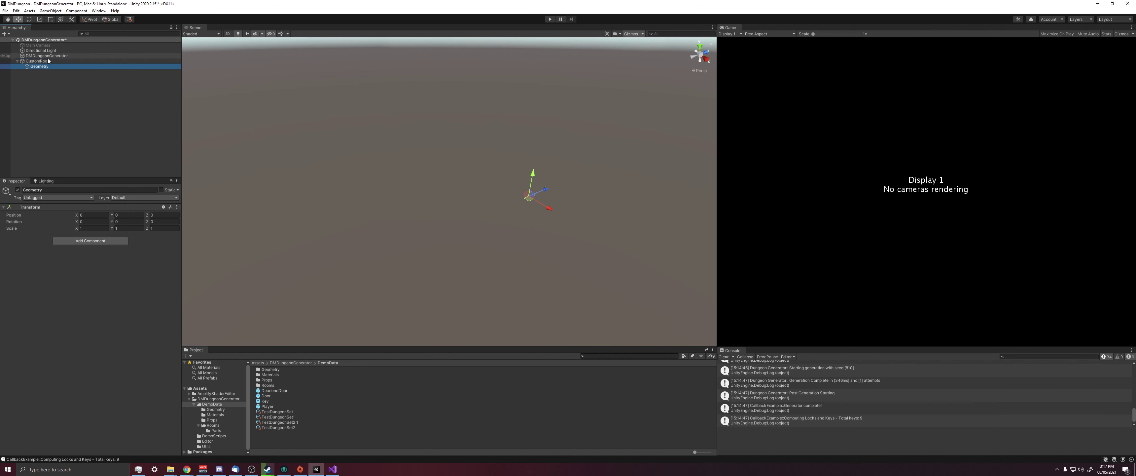
{"action": "left_click", "coordinate": [171, 182]}
- Set the room's editing mode to None
{"action": "left_click", "coordinate": [94, 245]}
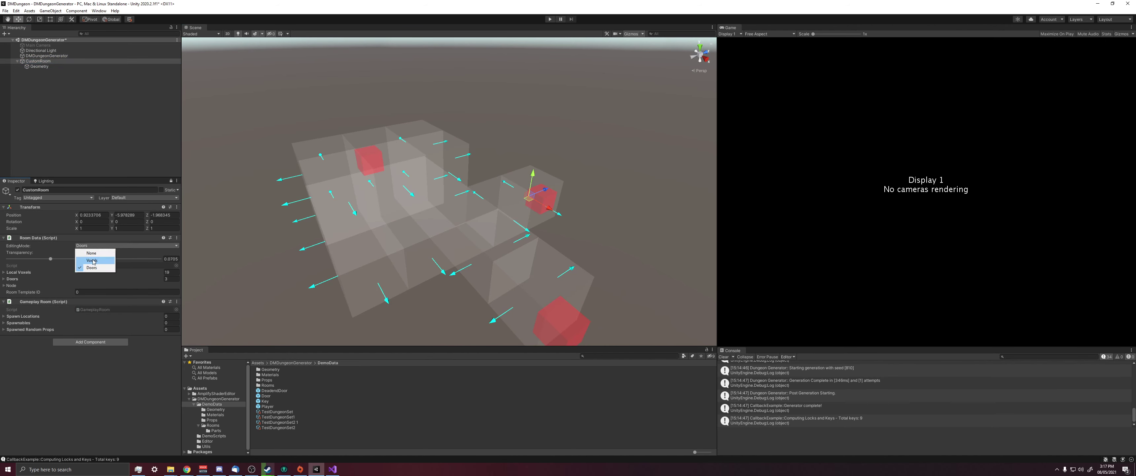
{"action": "left_click", "coordinate": [94, 256]}
{"action": "left_click", "coordinate": [94, 245]}
{"action": "left_click", "coordinate": [94, 251]}
- Open the Parts folder inside the demo Rooms folder to reach the room part prefabs
{"action": "left_click_drag", "start_coordinate": [307, 213], "coordinate": [251, 335], "text": "alt"}
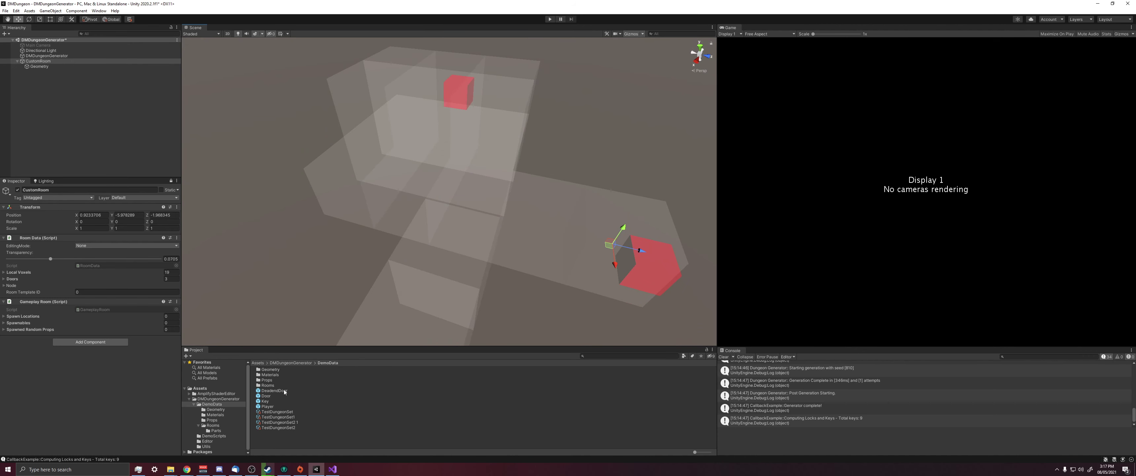
{"action": "double_click", "coordinate": [273, 386]}
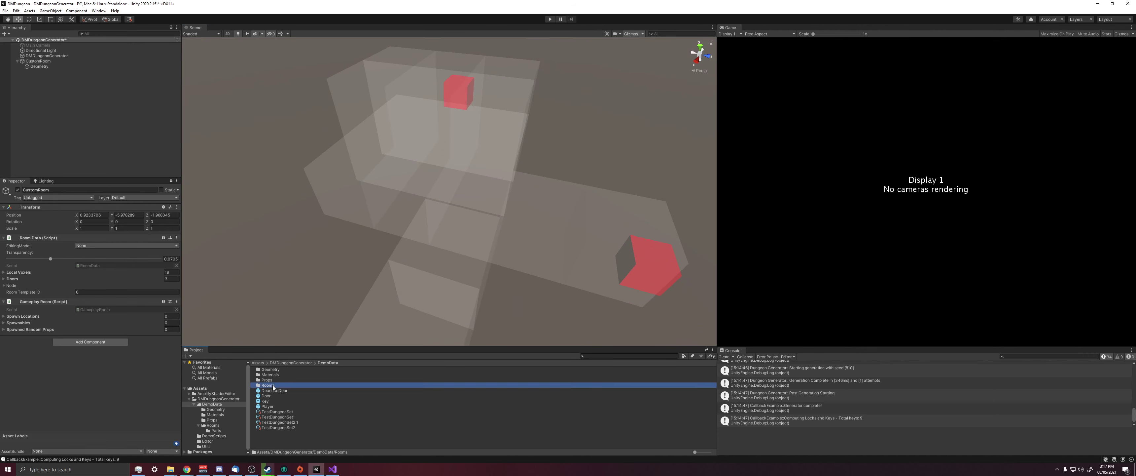
{"action": "double_click", "coordinate": [275, 370]}
{"action": "left_click_drag", "start_coordinate": [349, 269], "coordinate": [375, 196], "text": "alt"}
{"action": "left_click_drag", "start_coordinate": [318, 282], "coordinate": [304, 309], "text": "alt"}
{"action": "left_click", "coordinate": [275, 390]}
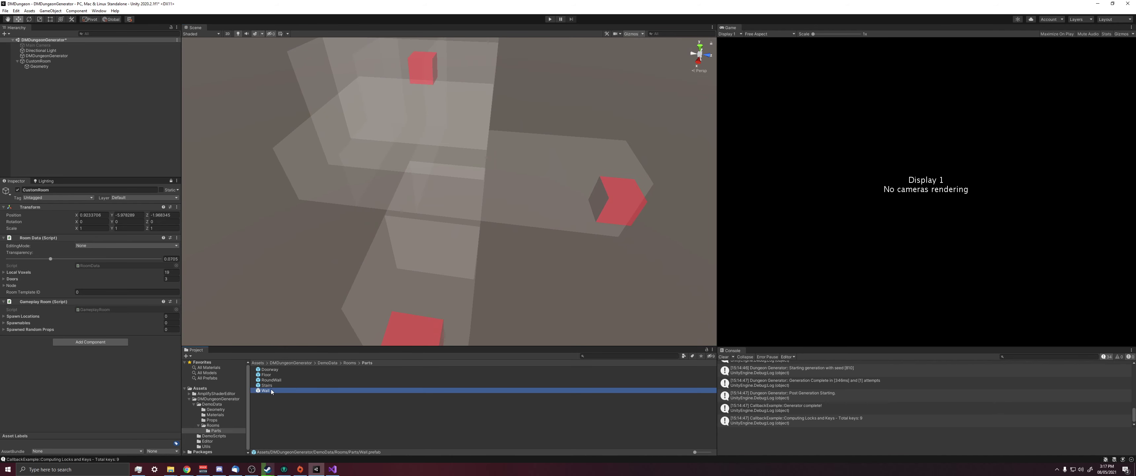
{"action": "key", "text": "Up"}
- Examine the Floor and Doorway prefabs one after the other, returning to the scene each time
{"action": "double_click", "coordinate": [274, 375]}
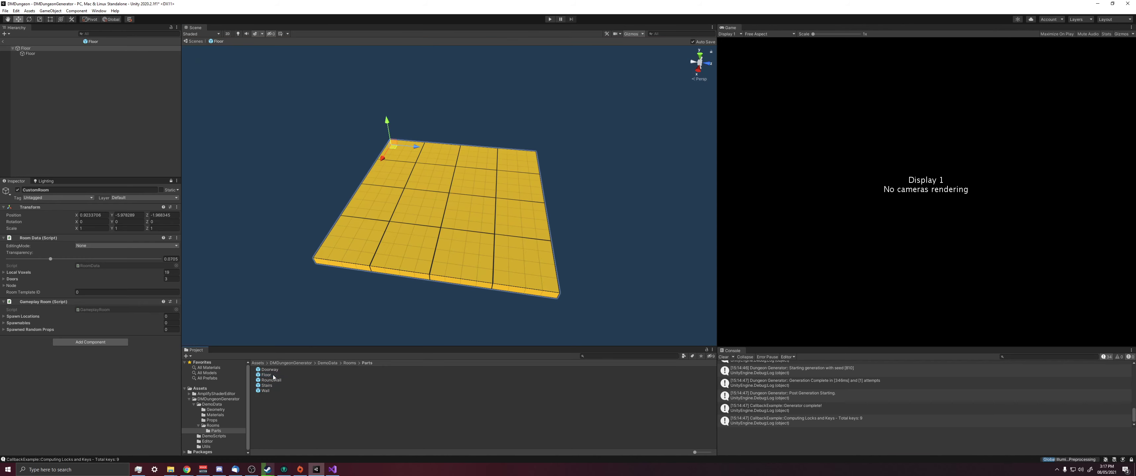
{"action": "left_click_drag", "start_coordinate": [416, 225], "coordinate": [386, 177], "text": "alt"}
{"action": "left_click", "coordinate": [200, 42]}
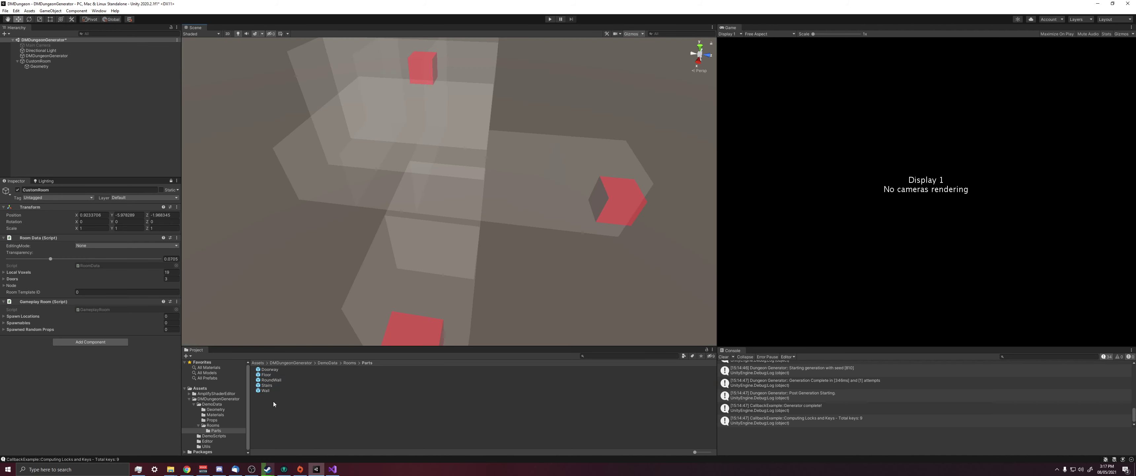
{"action": "double_click", "coordinate": [282, 369]}
{"action": "left_click_drag", "start_coordinate": [351, 149], "coordinate": [359, 144], "text": "alt"}
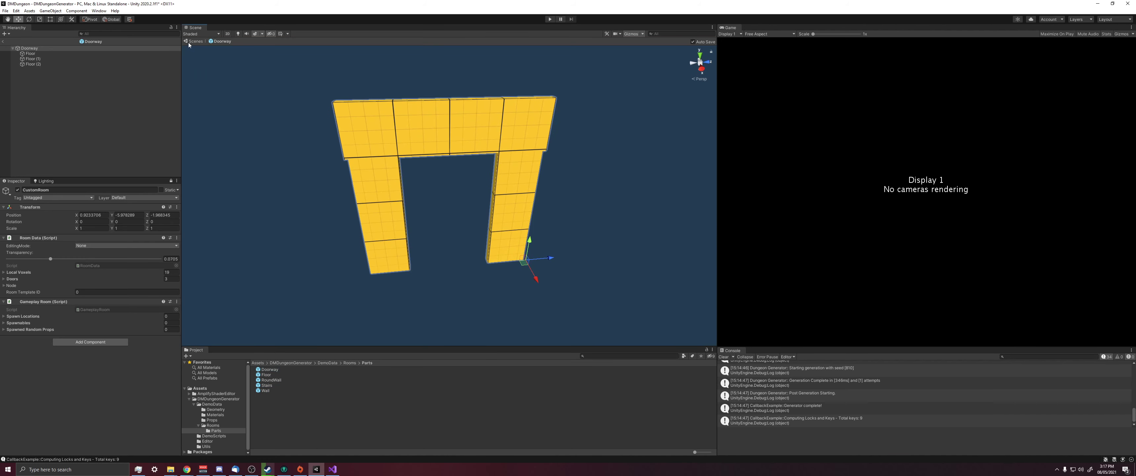
{"action": "left_click", "coordinate": [189, 42]}
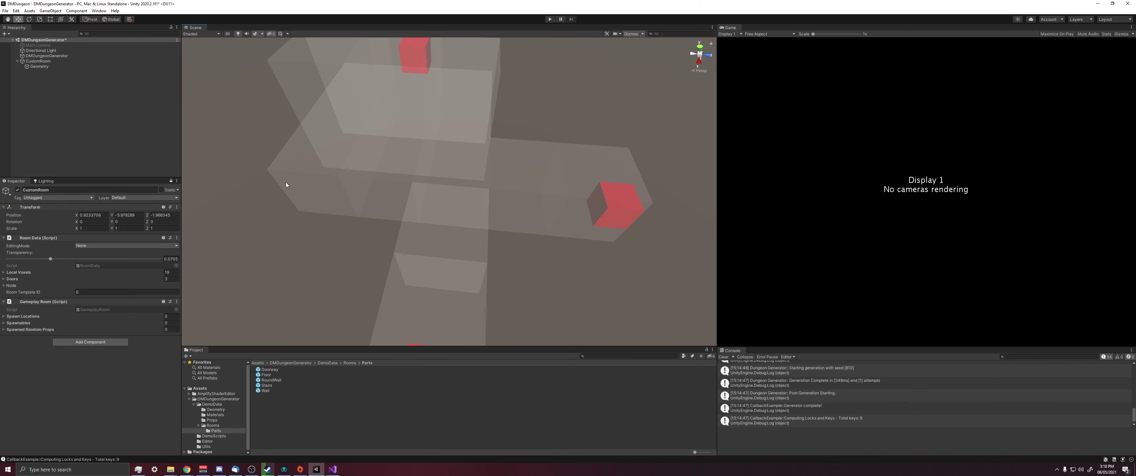
- Add the Floor prefab as a child of CustomRoom's Geometry object
{"action": "right_click_drag", "start_coordinate": [370, 246], "coordinate": [373, 243]}
{"action": "key", "text": "s"}
{"action": "left_click", "coordinate": [62, 67]}
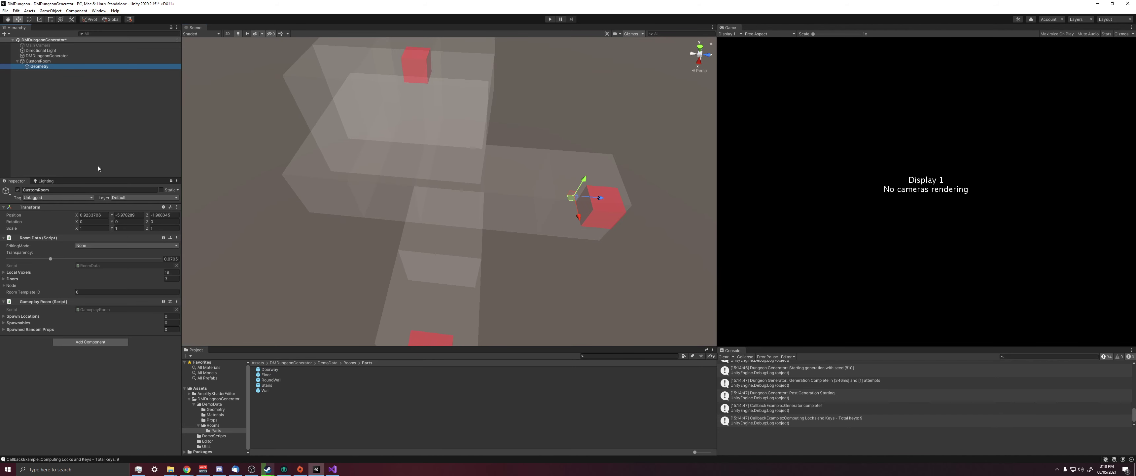
{"action": "left_click", "coordinate": [279, 391]}
{"action": "left_click", "coordinate": [274, 386]}
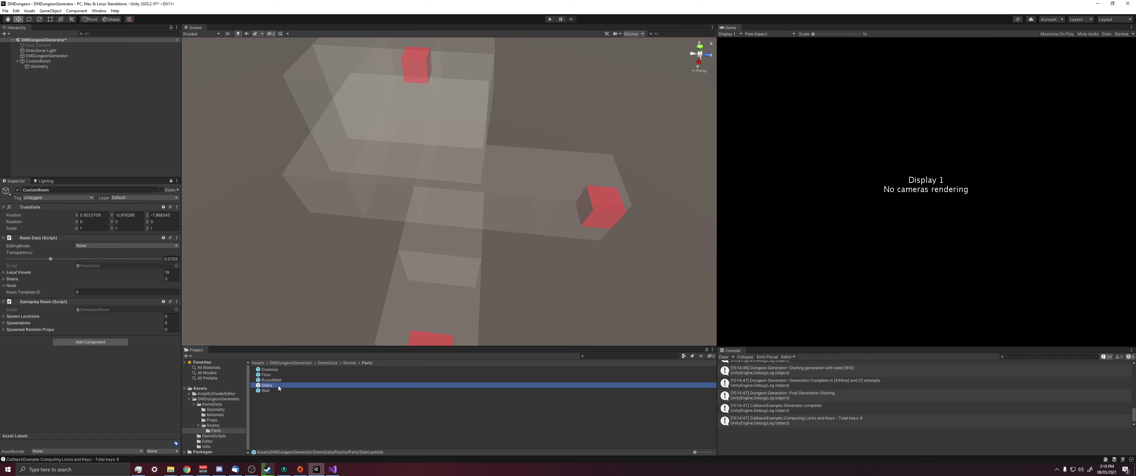
{"action": "left_click_drag", "start_coordinate": [266, 375], "coordinate": [43, 67]}
{"action": "left_click_drag", "start_coordinate": [351, 209], "coordinate": [436, 257], "text": "alt"}
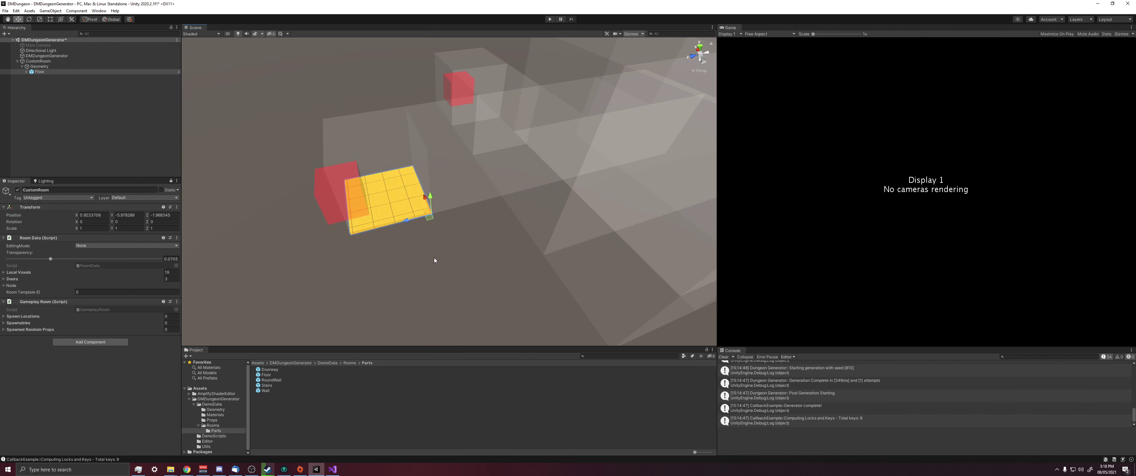
- Duplicate the floor tile and vertex-snap the copy edge to edge with the first tile, extending away from the door
{"action": "key", "text": "ctrl+d"}
{"action": "left_click_drag", "start_coordinate": [404, 222], "coordinate": [485, 202]}
{"action": "scroll", "coordinate": [433, 236], "scroll_direction": "up", "scroll_amount": 6}
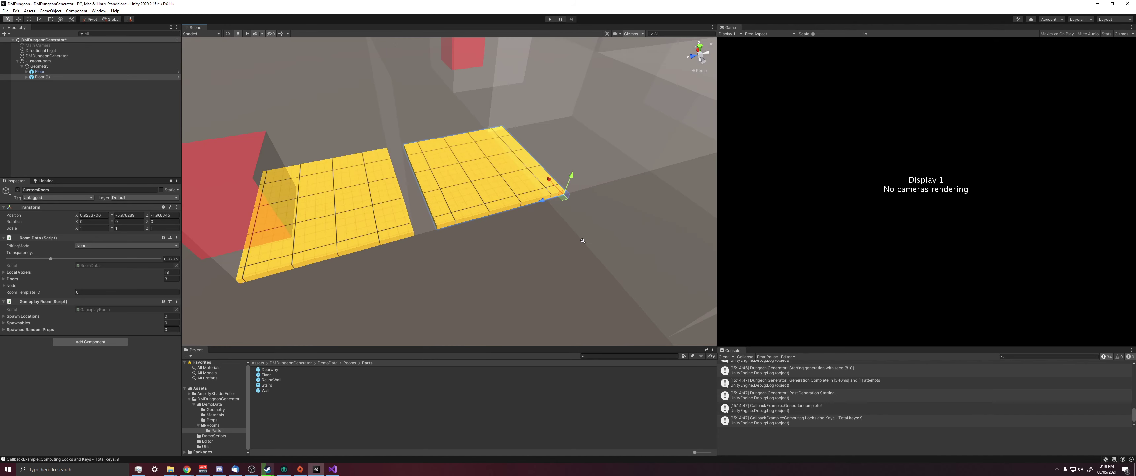
{"action": "left_click_drag", "start_coordinate": [417, 248], "coordinate": [433, 238], "text": "alt"}
{"action": "key", "text": "v"}
{"action": "key", "text": "v"}
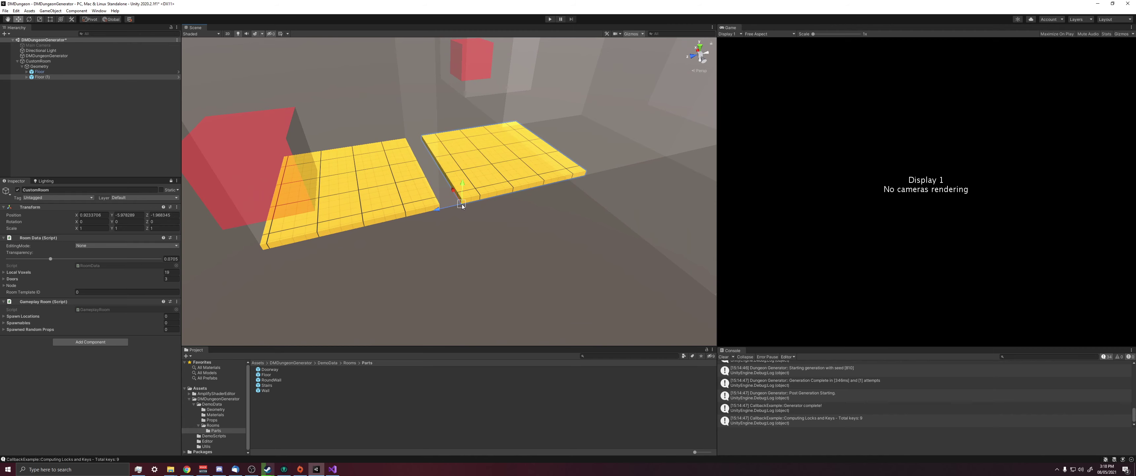
{"action": "left_click_drag", "start_coordinate": [461, 204], "coordinate": [477, 221]}
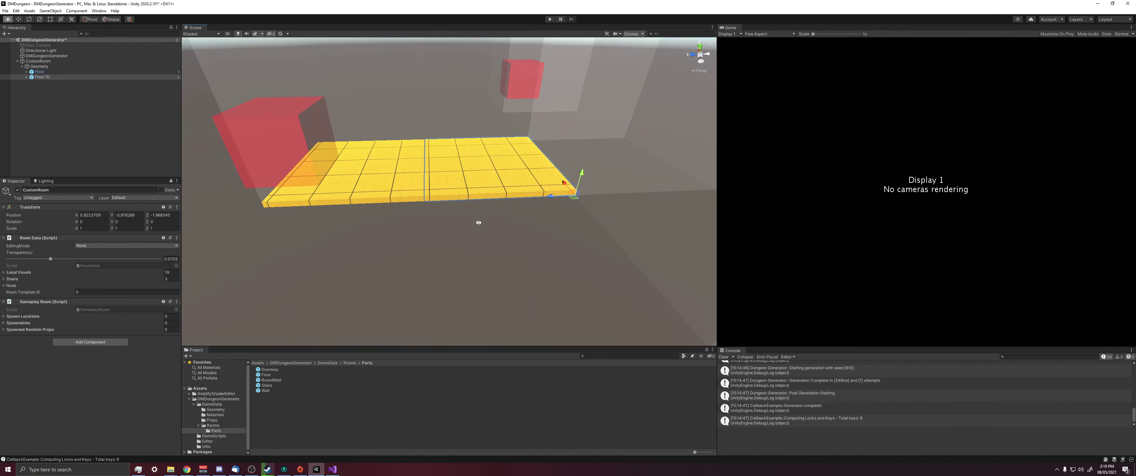
- Add a third floor tile by duplicating the second and snapping it to the free end of the row
{"action": "middle_click_drag", "start_coordinate": [477, 221], "coordinate": [429, 226]}
{"action": "left_click_drag", "start_coordinate": [428, 227], "coordinate": [439, 234], "text": "alt"}
{"action": "middle_click_drag", "start_coordinate": [484, 227], "coordinate": [432, 229]}
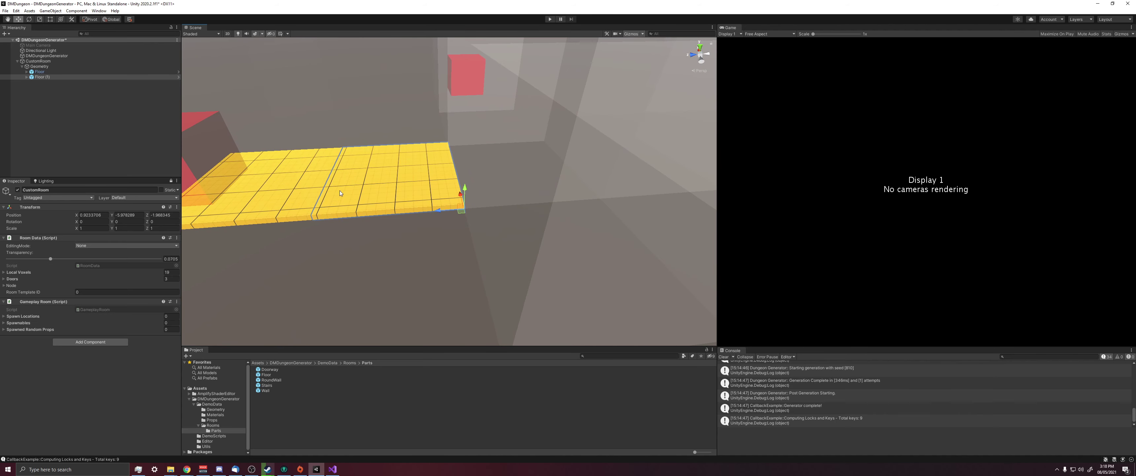
{"action": "left_click_drag", "start_coordinate": [370, 181], "coordinate": [439, 208], "text": "alt"}
{"action": "left_click_drag", "start_coordinate": [483, 230], "coordinate": [407, 241], "text": "alt"}
{"action": "left_click_drag", "start_coordinate": [331, 293], "coordinate": [441, 232]}
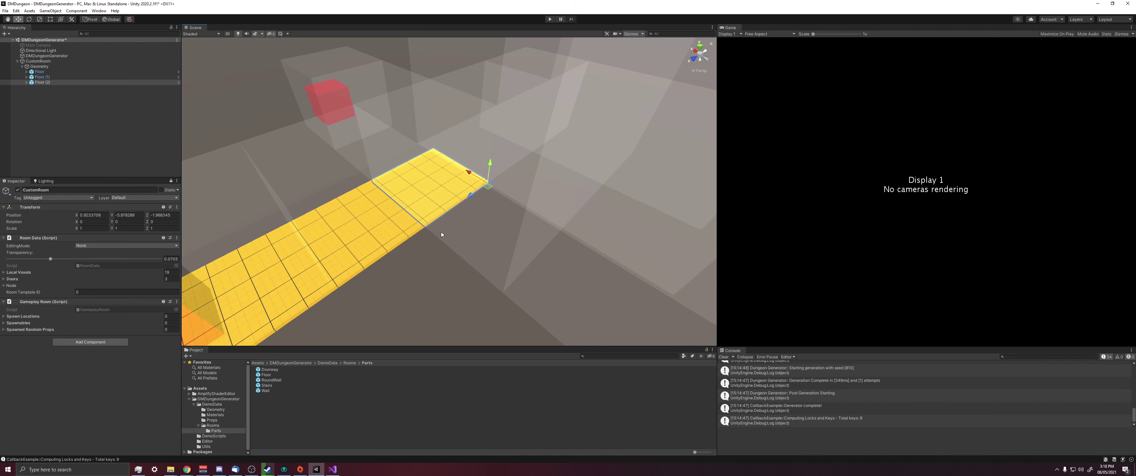
- Add two more floor tiles leading sideways from the end of the row, snapping each duplicate edge to edge with the previous tile
{"action": "left_click_drag", "start_coordinate": [270, 238], "coordinate": [423, 243], "text": "alt"}
{"action": "key", "text": "ctrl+d"}
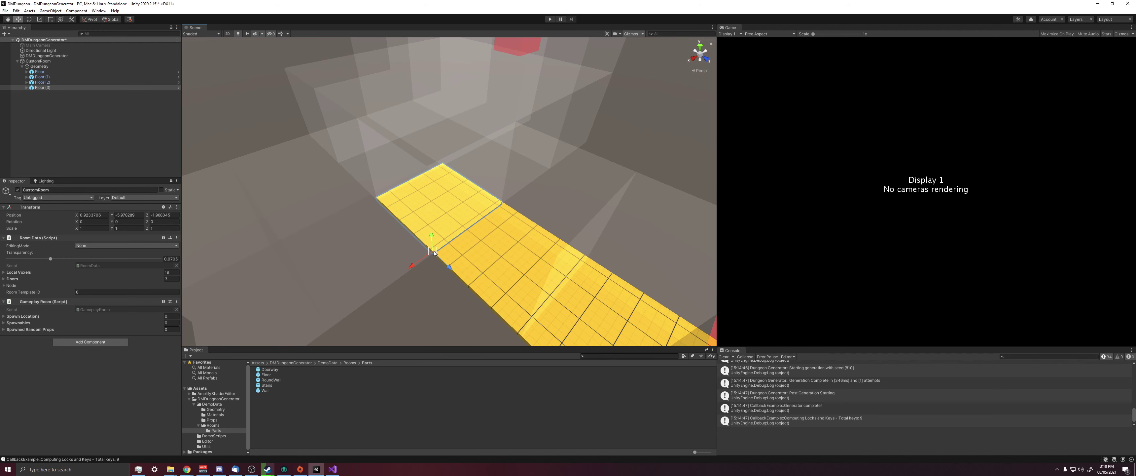
{"action": "left_click_drag", "start_coordinate": [508, 217], "coordinate": [439, 211]}
{"action": "left_click_drag", "start_coordinate": [366, 214], "coordinate": [385, 220], "text": "alt"}
{"action": "key", "text": "ctrl+d"}
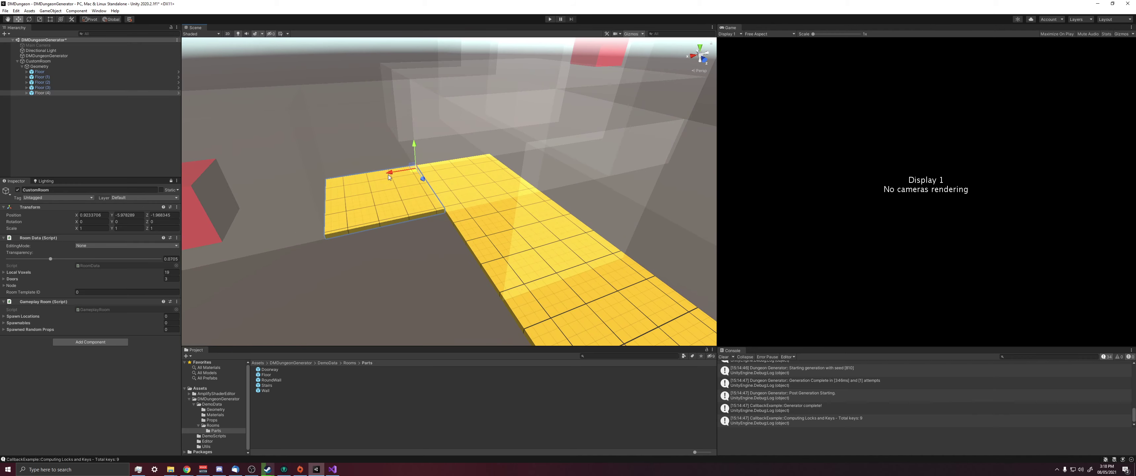
{"action": "left_click_drag", "start_coordinate": [389, 175], "coordinate": [276, 193]}
{"action": "left_click_drag", "start_coordinate": [289, 247], "coordinate": [326, 237]}
- Duplicate a run of three floor tiles twice, snapping each copy side by side to build up the main area of the room
{"action": "left_click_drag", "start_coordinate": [596, 170], "coordinate": [554, 222], "text": "alt"}
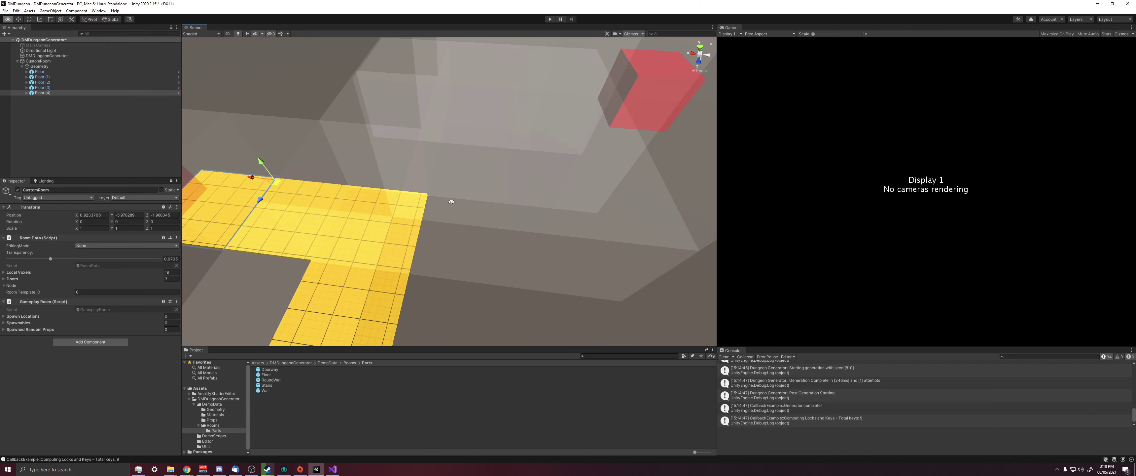
{"action": "left_click", "coordinate": [373, 225], "text": "shift"}
{"action": "left_click", "coordinate": [288, 226], "text": "shift"}
{"action": "left_click_drag", "start_coordinate": [288, 226], "coordinate": [524, 221], "text": "alt"}
{"action": "key", "text": "ctrl+d"}
{"action": "left_click_drag", "start_coordinate": [591, 246], "coordinate": [408, 241]}
{"action": "left_click_drag", "start_coordinate": [507, 236], "coordinate": [436, 241], "text": "alt"}
{"action": "key", "text": "ctrl+d"}
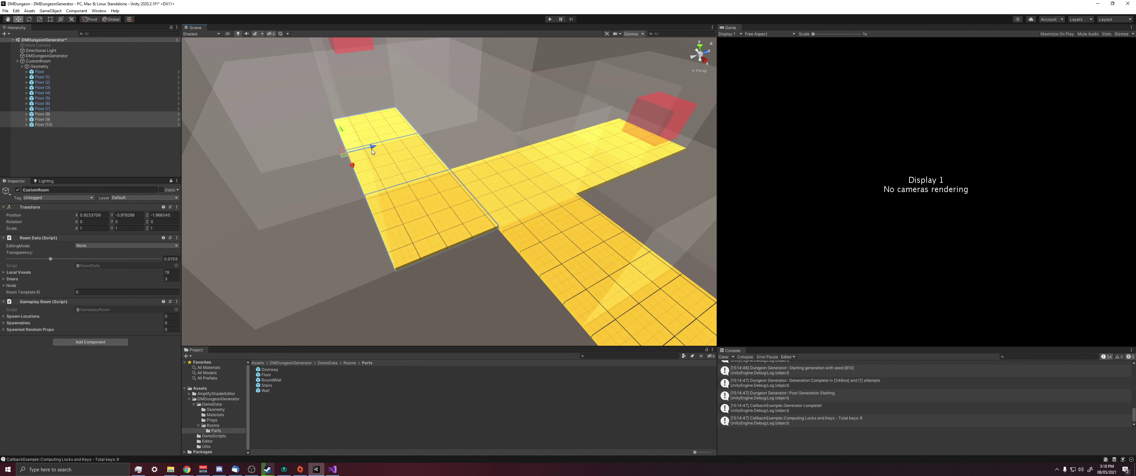
{"action": "left_click_drag", "start_coordinate": [372, 150], "coordinate": [278, 178]}
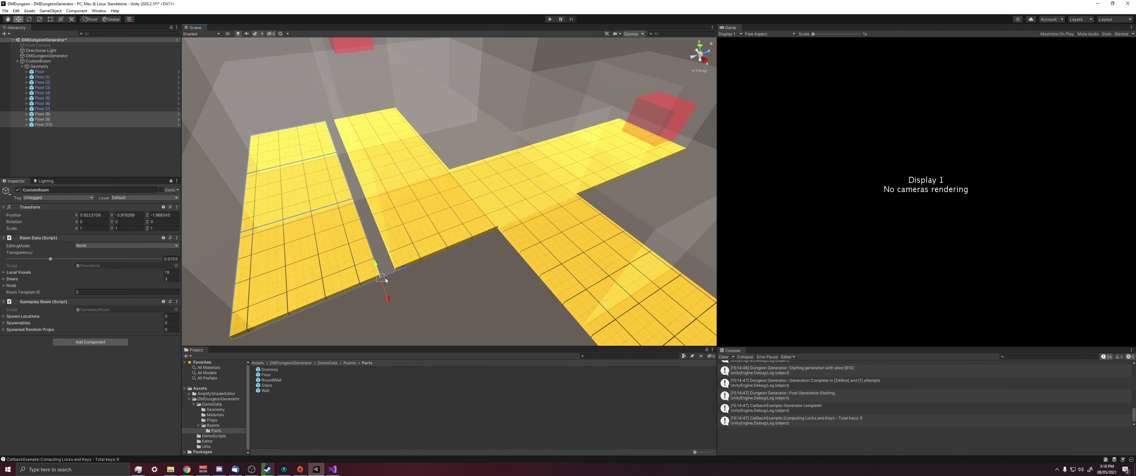
{"action": "left_click_drag", "start_coordinate": [385, 278], "coordinate": [399, 269]}
{"action": "left_click_drag", "start_coordinate": [441, 207], "coordinate": [248, 199], "text": "alt"}
- Duplicate two tiles of the main area and snap the copies into the remaining gap to complete the three-by-three floor
{"action": "left_click", "coordinate": [503, 148]}
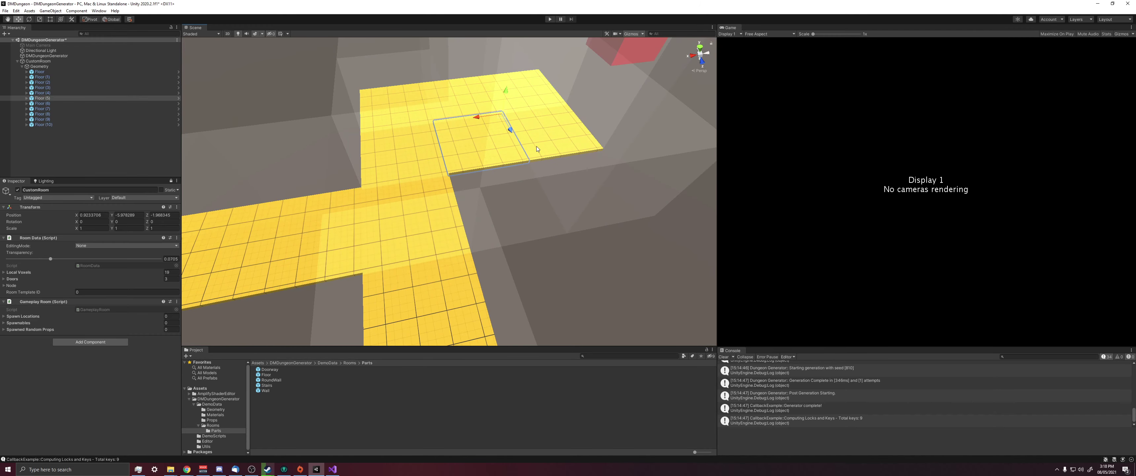
{"action": "left_click", "coordinate": [536, 146], "text": "shift"}
{"action": "left_click_drag", "start_coordinate": [537, 146], "coordinate": [463, 148], "text": "alt"}
{"action": "key", "text": "ctrl+d"}
{"action": "left_click_drag", "start_coordinate": [622, 172], "coordinate": [408, 196]}
{"action": "left_click_drag", "start_coordinate": [363, 273], "coordinate": [409, 277]}
{"action": "left_click_drag", "start_coordinate": [287, 245], "coordinate": [591, 269], "text": "alt"}
{"action": "left_click", "coordinate": [552, 195]}
{"action": "left_click_drag", "start_coordinate": [322, 249], "coordinate": [406, 194], "text": "alt"}
- Look through the Wall, RoundWall, Stairs and Floor prefabs in the Parts folder
{"action": "left_click", "coordinate": [270, 390]}
{"action": "middle_click_drag", "start_coordinate": [428, 280], "coordinate": [407, 250]}
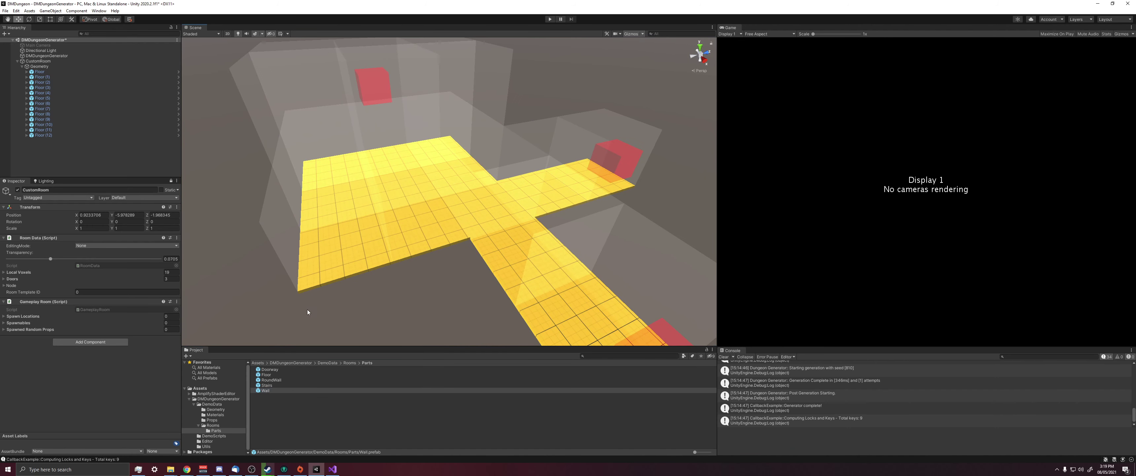
{"action": "left_click", "coordinate": [273, 378]}
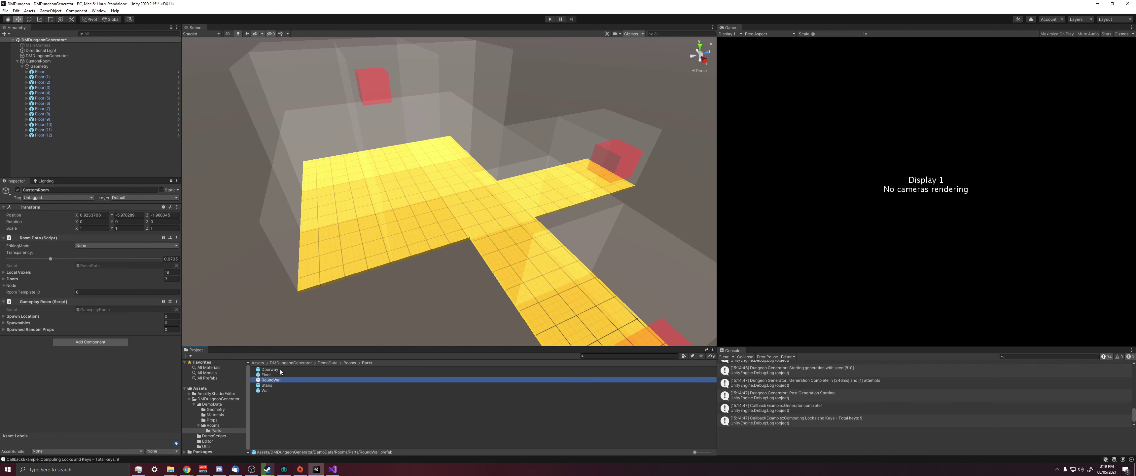
{"action": "left_click", "coordinate": [268, 386]}
{"action": "left_click", "coordinate": [271, 390]}
{"action": "left_click", "coordinate": [275, 386]}
{"action": "left_click", "coordinate": [267, 375]}
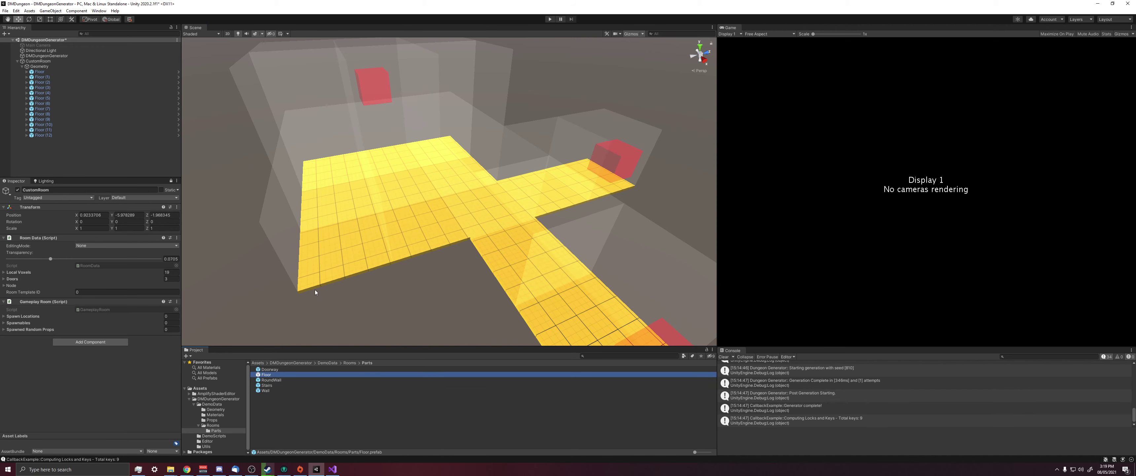
{"action": "middle_click_drag", "start_coordinate": [315, 290], "coordinate": [582, 360]}
- Open the Materials folder and apply DungeonPrototypeBlue to the near tiles of the main area and the first corridor
{"action": "left_click", "coordinate": [349, 363]}
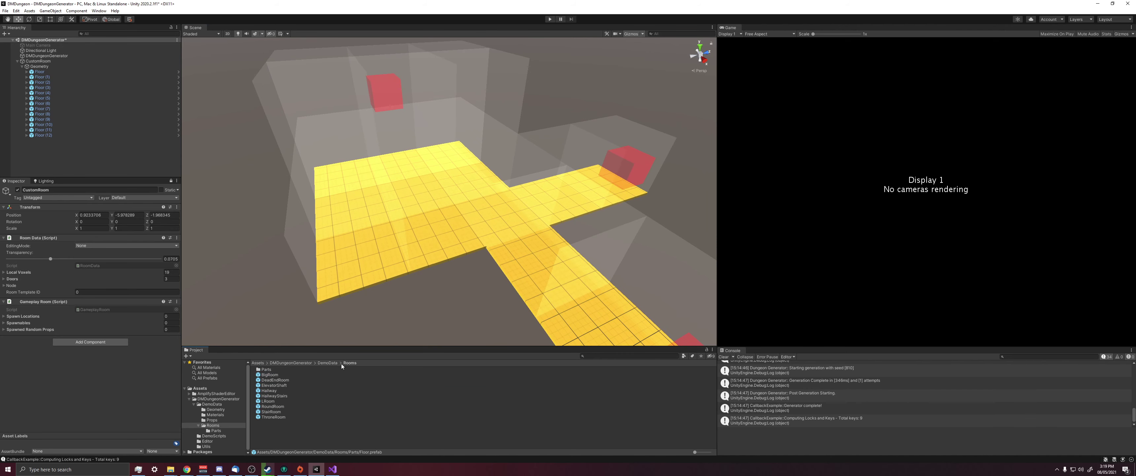
{"action": "key", "text": "BackSpace"}
{"action": "double_click", "coordinate": [274, 374]}
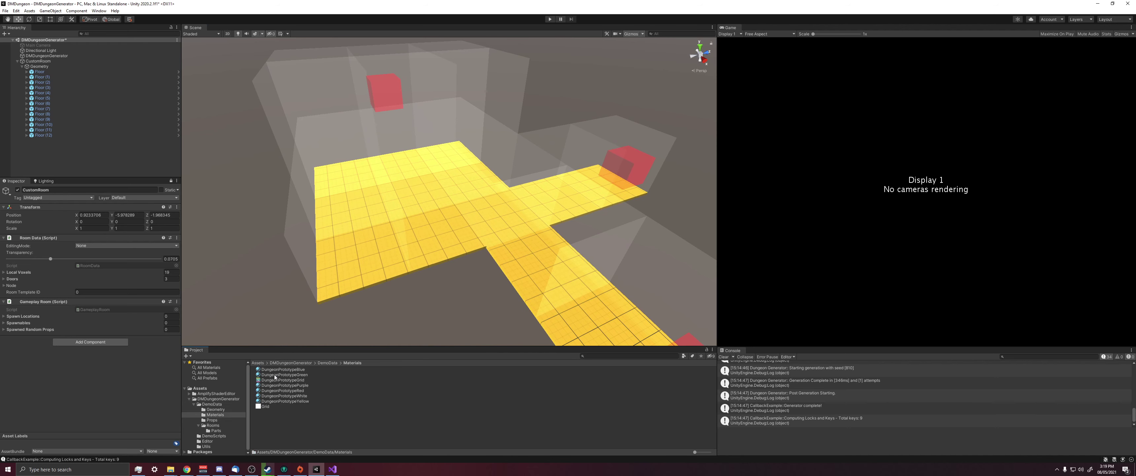
{"action": "left_click_drag", "start_coordinate": [291, 372], "coordinate": [339, 286]}
{"action": "left_click_drag", "start_coordinate": [297, 370], "coordinate": [415, 242]}
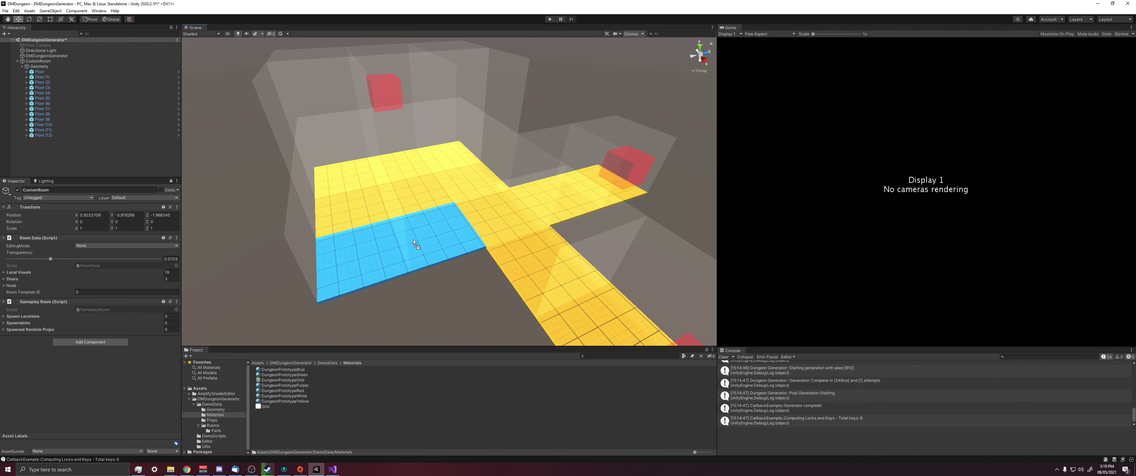
{"action": "left_click_drag", "start_coordinate": [309, 369], "coordinate": [393, 204]}
{"action": "left_click_drag", "start_coordinate": [478, 252], "coordinate": [478, 250]}
{"action": "left_click_drag", "start_coordinate": [315, 368], "coordinate": [583, 339]}
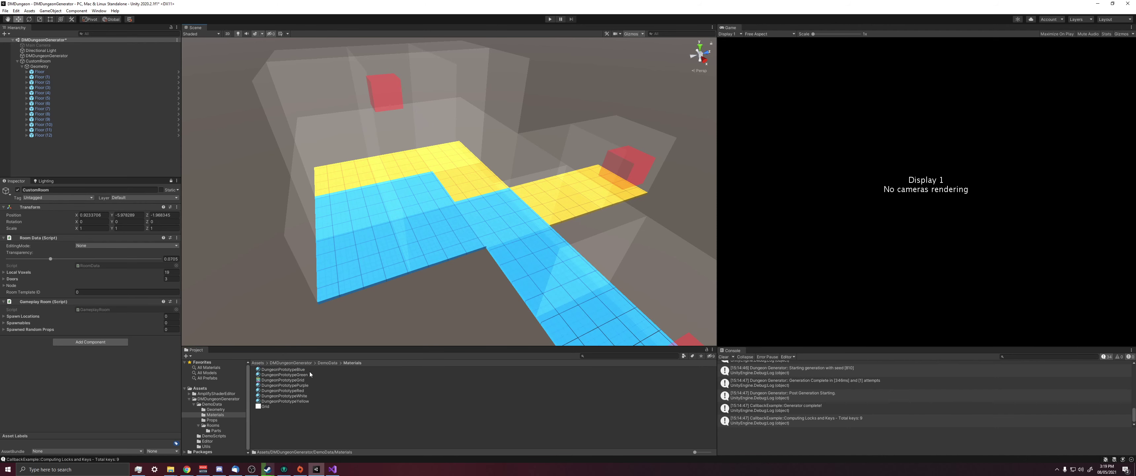
- Apply DungeonPrototypeBlue to the side corridor tiles and the remaining yellow tiles at the back of the main area
{"action": "left_click_drag", "start_coordinate": [308, 369], "coordinate": [558, 219]}
{"action": "left_click_drag", "start_coordinate": [276, 370], "coordinate": [569, 219]}
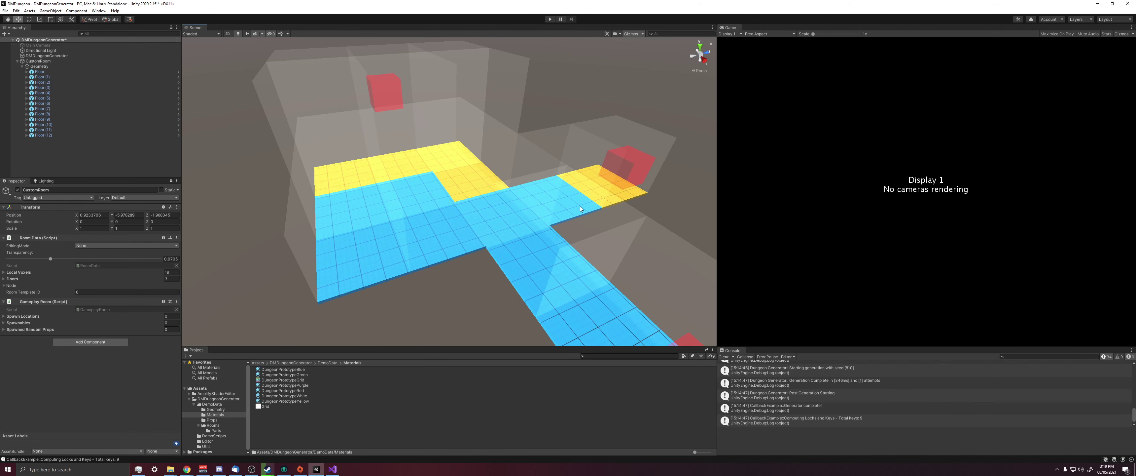
{"action": "left_click_drag", "start_coordinate": [418, 304], "coordinate": [600, 196]}
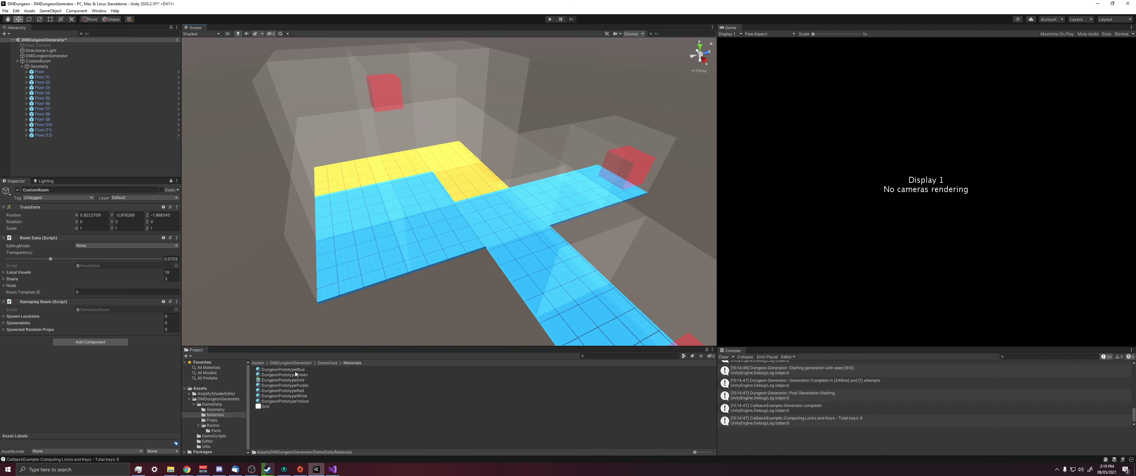
{"action": "left_click_drag", "start_coordinate": [294, 371], "coordinate": [432, 171]}
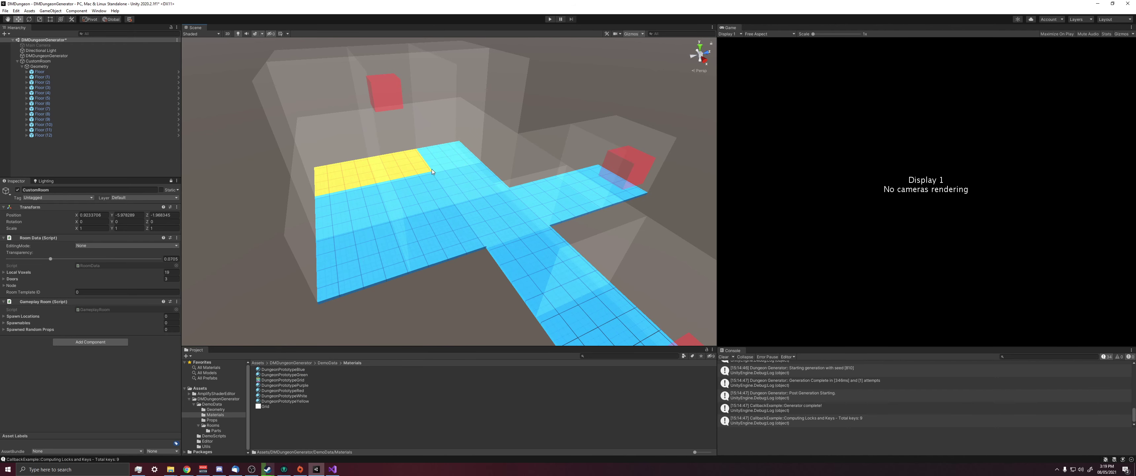
{"action": "left_click_drag", "start_coordinate": [294, 371], "coordinate": [393, 176]}
{"action": "left_click_drag", "start_coordinate": [304, 369], "coordinate": [360, 211]}
{"action": "scroll", "coordinate": [365, 191], "scroll_direction": "down", "scroll_amount": 3}
{"action": "scroll", "coordinate": [359, 212], "scroll_direction": "up", "scroll_amount": 3}
- Place the Doorway prefab from Rooms/Parts in the scene and vertex-snap it to the floor corner at one corridor's door marker
{"action": "left_click", "coordinate": [328, 363]}
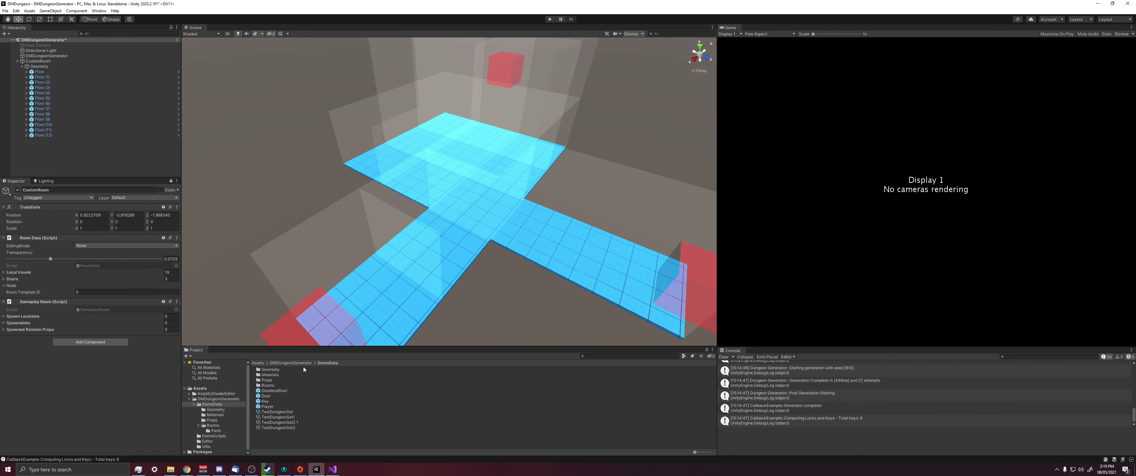
{"action": "double_click", "coordinate": [267, 385]}
{"action": "double_click", "coordinate": [267, 369]}
{"action": "left_click", "coordinate": [270, 369]}
{"action": "key", "text": "alt"}
{"action": "left_click_drag", "start_coordinate": [414, 260], "coordinate": [293, 373], "text": "alt"}
{"action": "left_click_drag", "start_coordinate": [442, 142], "coordinate": [459, 147]}
{"action": "middle_click_drag", "start_coordinate": [459, 146], "coordinate": [437, 218]}
{"action": "left_click_drag", "start_coordinate": [436, 218], "coordinate": [439, 211], "text": "alt"}
{"action": "left_click_drag", "start_coordinate": [433, 250], "coordinate": [428, 259]}
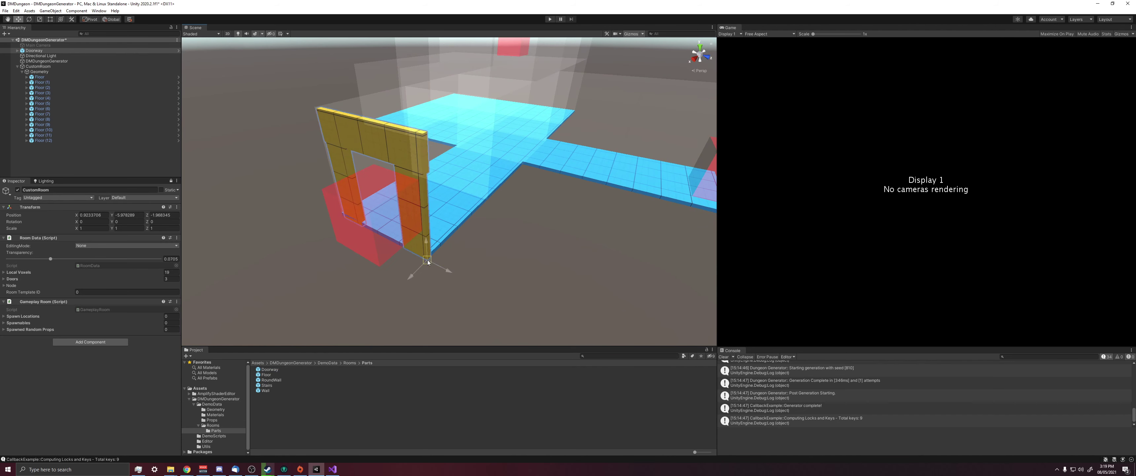
- Inspect the base of the doorway up close and set the room's Transparency to 0.25
{"action": "left_click_drag", "start_coordinate": [311, 279], "coordinate": [289, 250], "text": "alt"}
{"action": "scroll", "coordinate": [290, 249], "scroll_direction": "up", "scroll_amount": 3}
{"action": "middle_click_drag", "start_coordinate": [289, 249], "coordinate": [415, 204]}
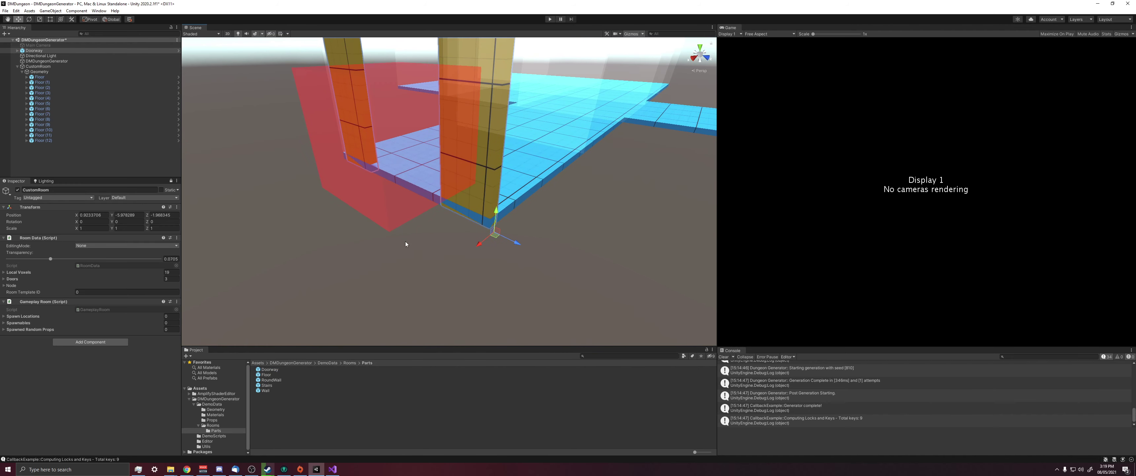
{"action": "left_click_drag", "start_coordinate": [406, 242], "coordinate": [395, 189], "text": "alt"}
{"action": "scroll", "coordinate": [560, 262], "scroll_direction": "up", "scroll_amount": 2}
{"action": "middle_click_drag", "start_coordinate": [561, 262], "coordinate": [447, 157]}
{"action": "left_click_drag", "start_coordinate": [447, 156], "coordinate": [419, 232], "text": "alt"}
{"action": "left_click_drag", "start_coordinate": [412, 203], "coordinate": [346, 241], "text": "alt"}
{"action": "left_click_drag", "start_coordinate": [63, 260], "coordinate": [163, 258]}
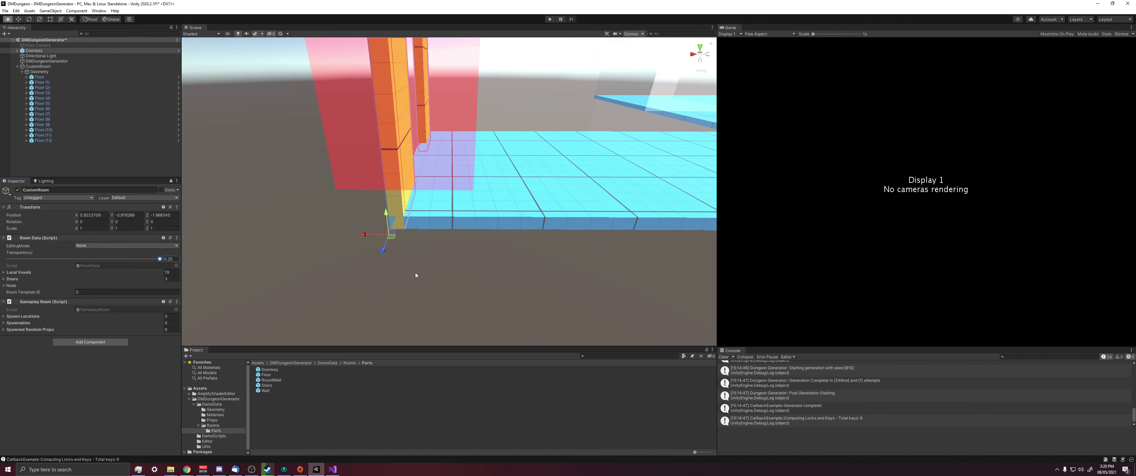
- Check the doorway's base against the edge of the room's voxels and undo the last changes
{"action": "left_click_drag", "start_coordinate": [404, 257], "coordinate": [372, 192], "text": "alt"}
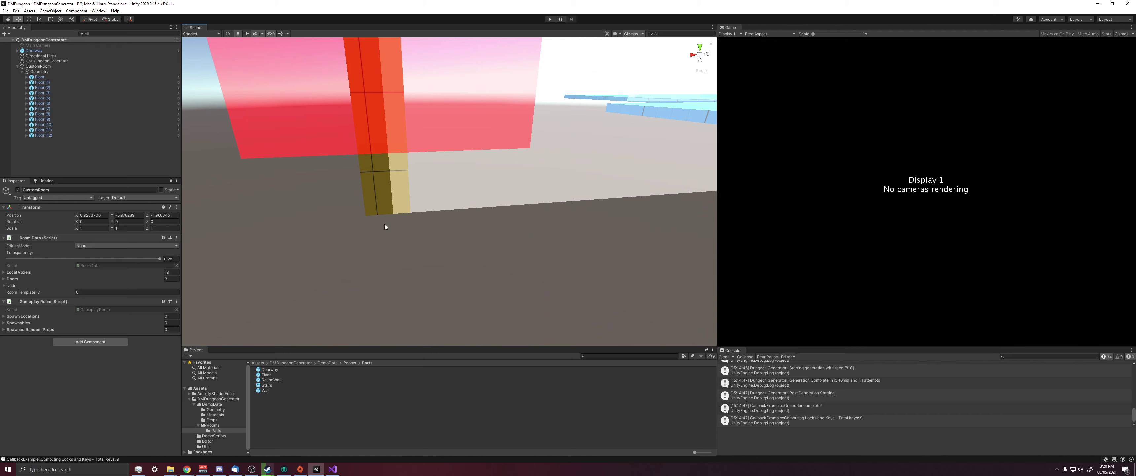
{"action": "left_click_drag", "start_coordinate": [434, 226], "coordinate": [409, 187], "text": "alt"}
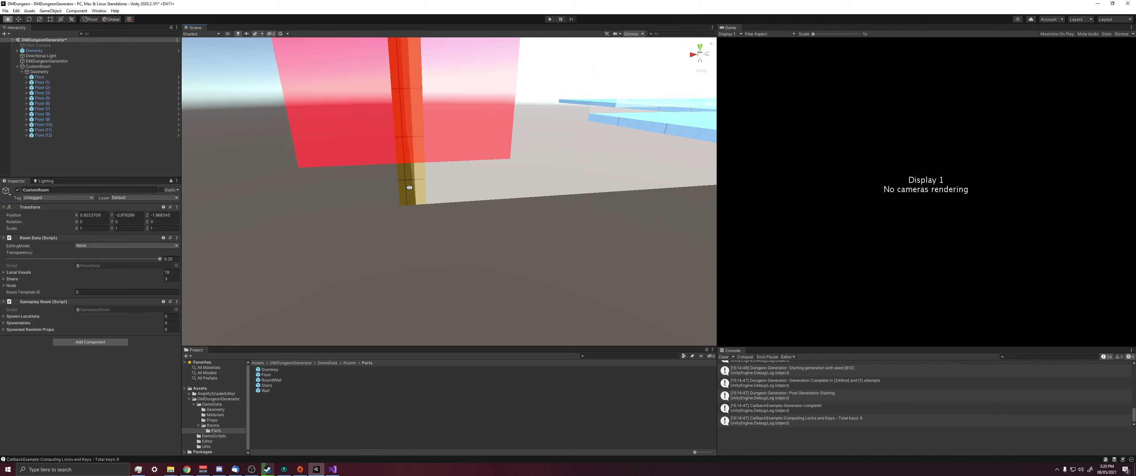
{"action": "left_click", "coordinate": [404, 195]}
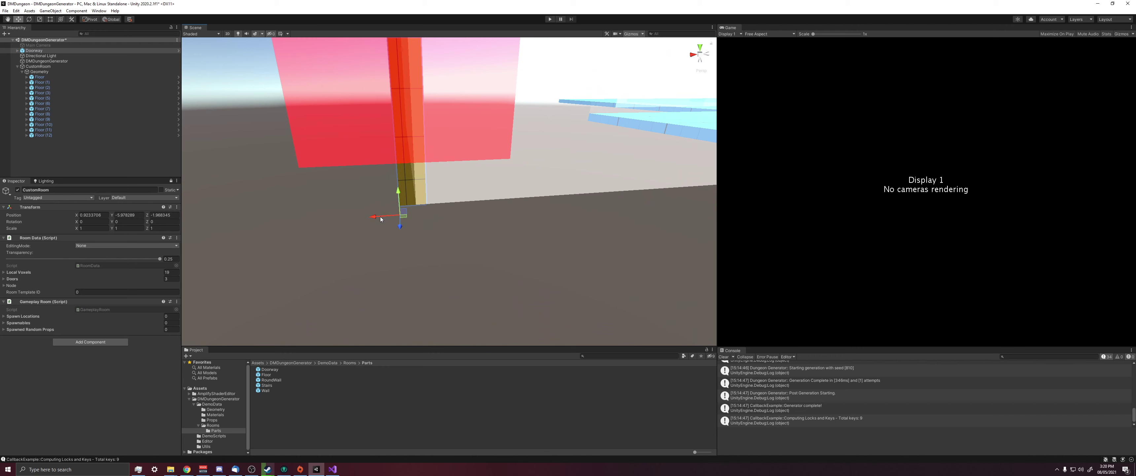
{"action": "key", "text": "ctrl+z"}
{"action": "key", "text": "ctrl+z"}
{"action": "key", "text": "ctrl+z"}
{"action": "key", "text": "ctrl+z"}
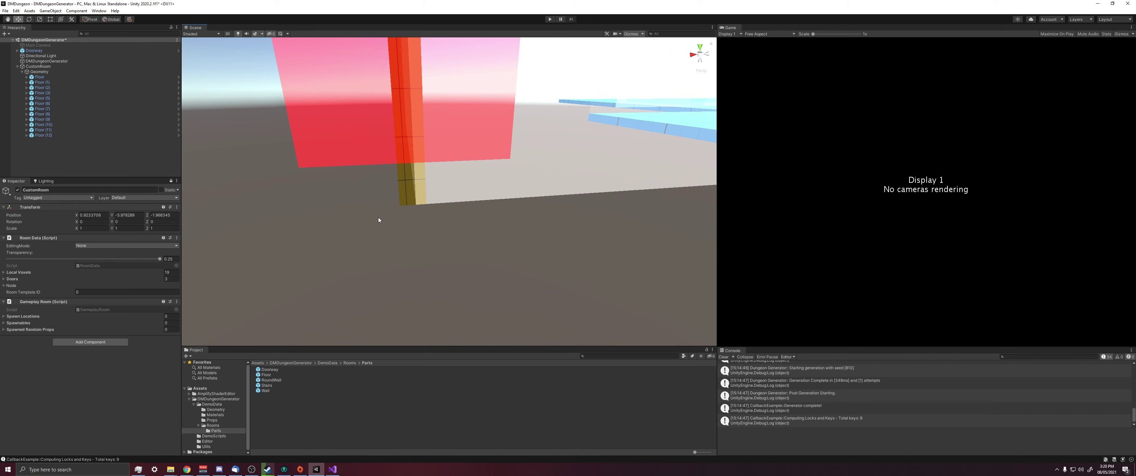
- Duplicate the doorway and move the copy towards the open end of the other corridor
{"action": "scroll", "coordinate": [489, 227], "scroll_direction": "down", "scroll_amount": 3}
{"action": "middle_click_drag", "start_coordinate": [476, 222], "coordinate": [463, 250]}
{"action": "left_click_drag", "start_coordinate": [463, 250], "coordinate": [520, 210], "text": "alt"}
{"action": "right_click_drag", "start_coordinate": [520, 210], "coordinate": [500, 231], "text": "alt"}
{"action": "left_click_drag", "start_coordinate": [500, 231], "coordinate": [459, 265], "text": "alt"}
{"action": "right_click_drag", "start_coordinate": [459, 265], "coordinate": [517, 274], "text": "alt"}
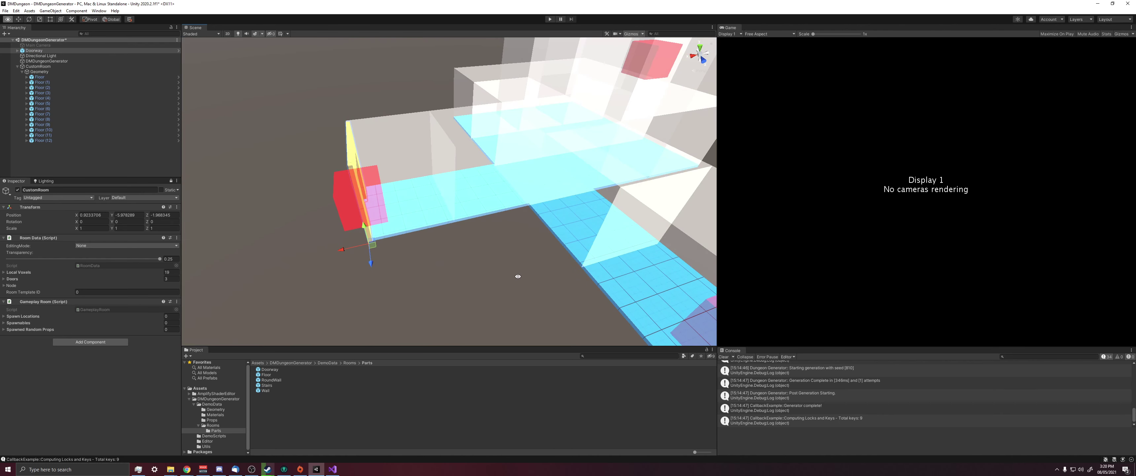
{"action": "middle_click_drag", "start_coordinate": [517, 274], "coordinate": [398, 234]}
{"action": "key", "text": "ctrl+d"}
{"action": "left_click_drag", "start_coordinate": [337, 200], "coordinate": [565, 293]}
- Set the duplicated doorway's Z rotation to 0 and lock the inspector back on CustomRoom
{"action": "key", "text": "e"}
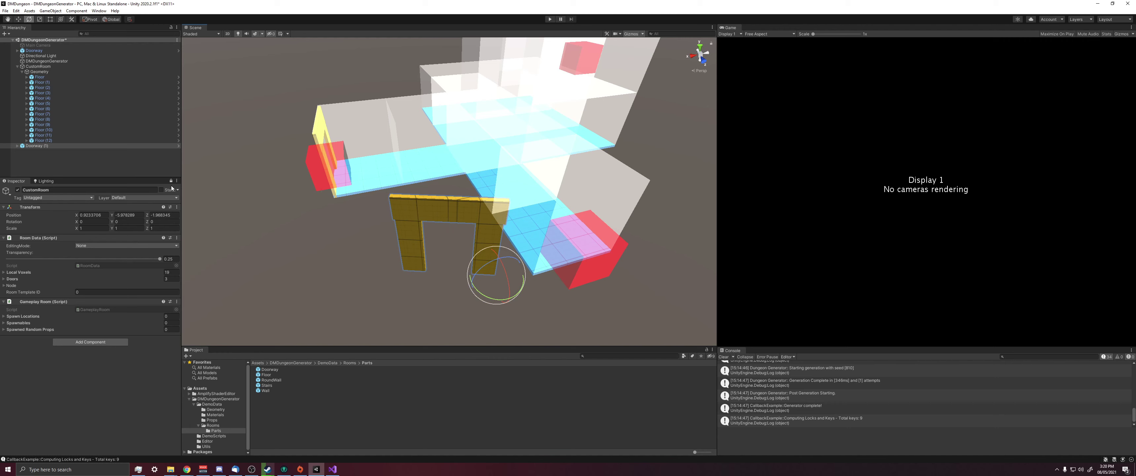
{"action": "left_click", "coordinate": [58, 146]}
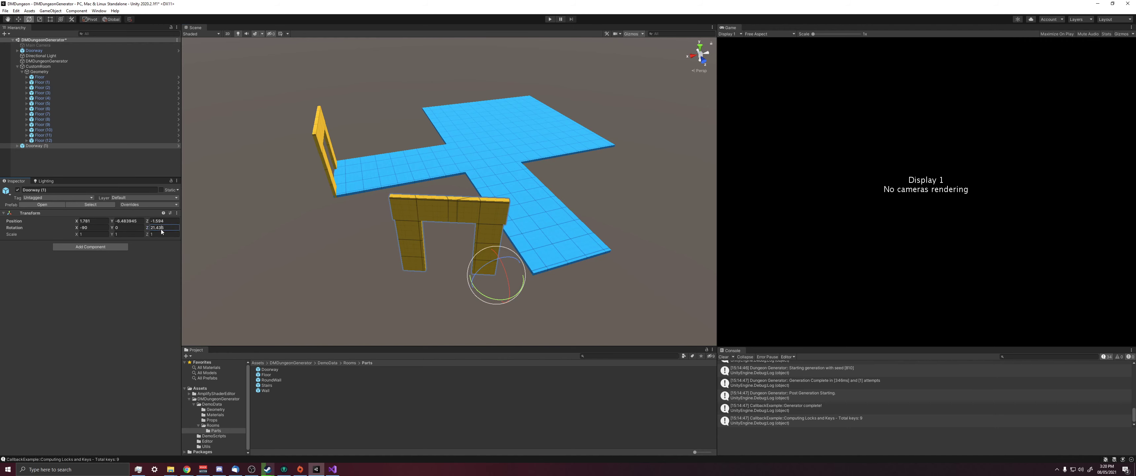
{"action": "type", "text": "0"}
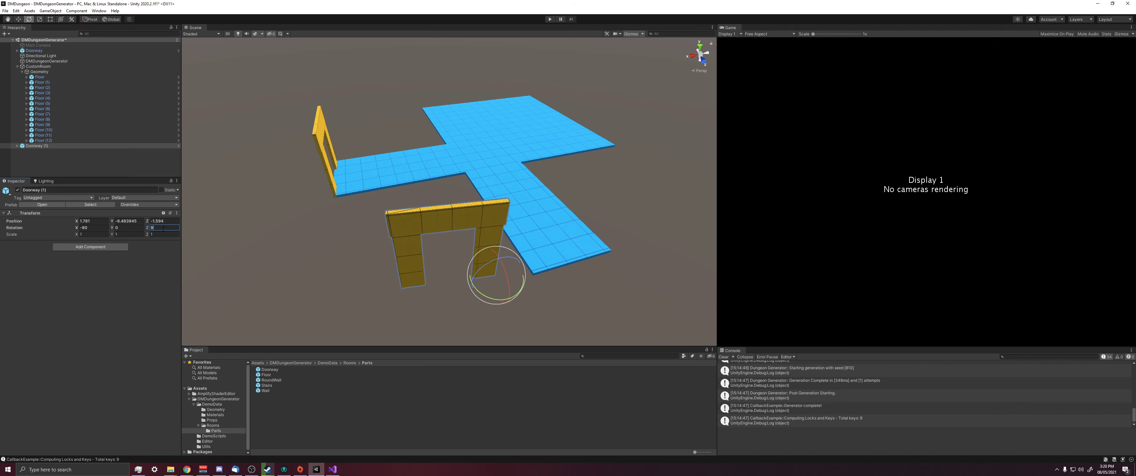
{"action": "left_click", "coordinate": [53, 66]}
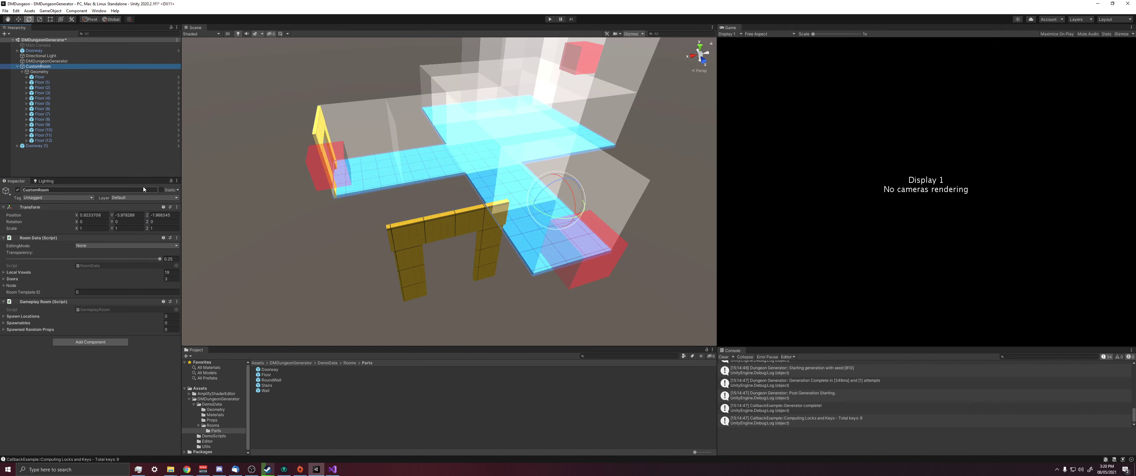
- Vertex-snap the duplicated doorway onto the floor edge at the open end of the second corridor
{"action": "left_click", "coordinate": [398, 252]}
{"action": "middle_click_drag", "start_coordinate": [441, 309], "coordinate": [337, 283]}
{"action": "key", "text": "w"}
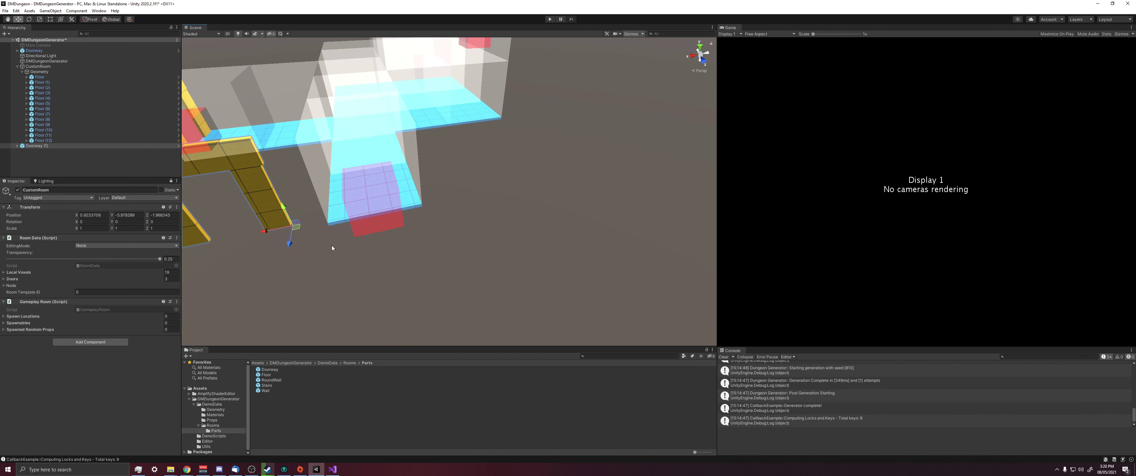
{"action": "middle_click_drag", "start_coordinate": [335, 244], "coordinate": [356, 247]}
{"action": "left_click_drag", "start_coordinate": [348, 242], "coordinate": [459, 280]}
{"action": "right_click_drag", "start_coordinate": [459, 280], "coordinate": [440, 280], "text": "alt"}
{"action": "left_click_drag", "start_coordinate": [440, 280], "coordinate": [380, 270], "text": "alt"}
- Line one outer side of the main floor area with the Wall prefab and two duplicates snapped end to end
{"action": "left_click_drag", "start_coordinate": [274, 390], "coordinate": [560, 270]}
{"action": "middle_click_drag", "start_coordinate": [560, 270], "coordinate": [435, 277]}
{"action": "mouse_move", "coordinate": [553, 278]}
{"action": "left_mouse_down", "text": "alt"}
{"action": "mouse_move", "coordinate": [561, 331]}
{"action": "mouse_move", "coordinate": [472, 271]}
{"action": "mouse_move", "coordinate": [439, 287]}
{"action": "mouse_move", "coordinate": [485, 300]}
{"action": "mouse_move", "coordinate": [480, 284]}
{"action": "mouse_move", "coordinate": [573, 291]}
{"action": "mouse_move", "coordinate": [557, 291]}
{"action": "left_mouse_up", "text": "alt"}
{"action": "key", "text": "ctrl+d"}
{"action": "key", "text": "v"}
{"action": "left_click_drag", "start_coordinate": [534, 292], "coordinate": [438, 293]}
{"action": "key", "text": "ctrl+d"}
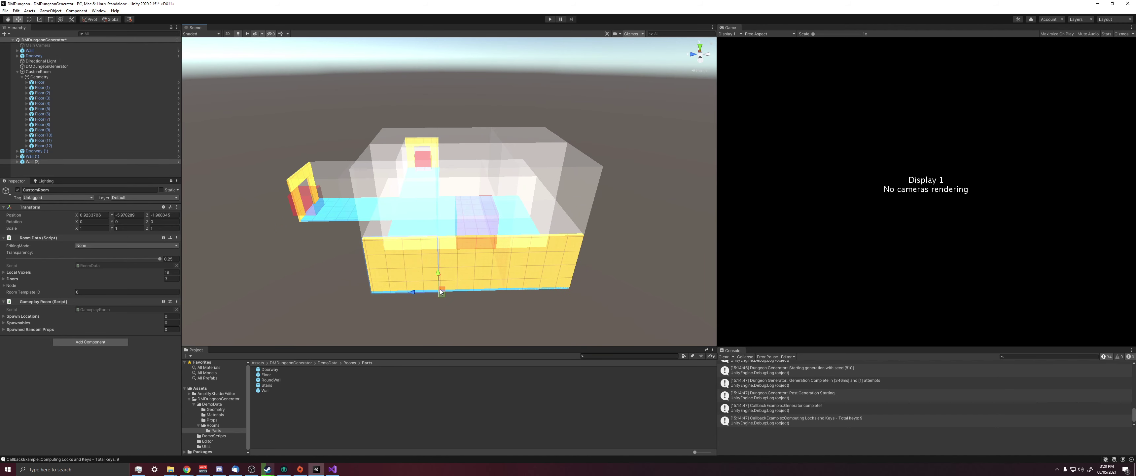
- Place another Doorway prefab at the raised door marker above the walls and snap a floor tile to its base as a landing
{"action": "right_click_drag", "start_coordinate": [435, 288], "coordinate": [429, 275]}
{"action": "left_click", "coordinate": [430, 276]}
{"action": "right_click_drag", "start_coordinate": [360, 281], "coordinate": [433, 214]}
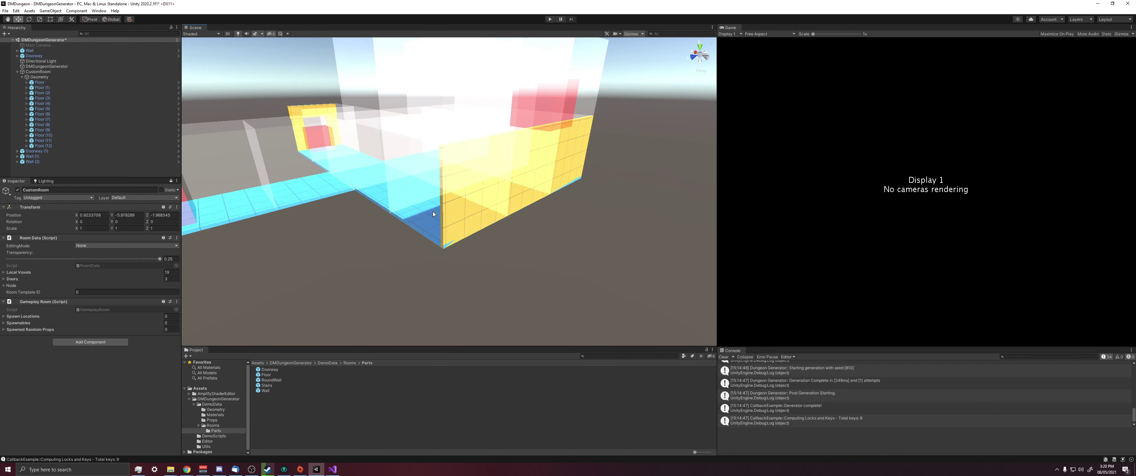
{"action": "right_click_drag", "start_coordinate": [483, 192], "coordinate": [408, 247]}
{"action": "left_click_drag", "start_coordinate": [373, 238], "coordinate": [399, 241], "text": "alt"}
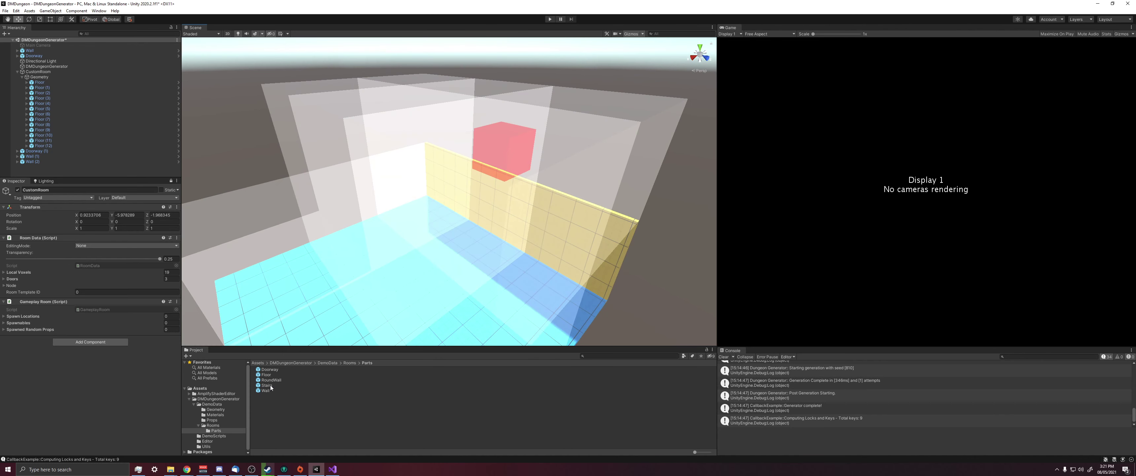
{"action": "left_click_drag", "start_coordinate": [273, 371], "coordinate": [569, 172]}
{"action": "middle_click_drag", "start_coordinate": [575, 180], "coordinate": [550, 198]}
{"action": "left_click_drag", "start_coordinate": [551, 198], "coordinate": [508, 214], "text": "alt"}
{"action": "key", "text": "v"}
{"action": "left_click_drag", "start_coordinate": [441, 276], "coordinate": [506, 210]}
- Add the Stairs prefab, rotate it towards the raised doorway and snap it between the main floor and the landing
{"action": "left_click_drag", "start_coordinate": [489, 249], "coordinate": [596, 252], "text": "alt"}
{"action": "left_click_drag", "start_coordinate": [281, 385], "coordinate": [502, 264]}
{"action": "left_click_drag", "start_coordinate": [500, 162], "coordinate": [500, 161]}
{"action": "key", "text": "ctrl+z"}
{"action": "left_click_drag", "start_coordinate": [502, 239], "coordinate": [496, 163]}
{"action": "left_click_drag", "start_coordinate": [516, 200], "coordinate": [430, 216]}
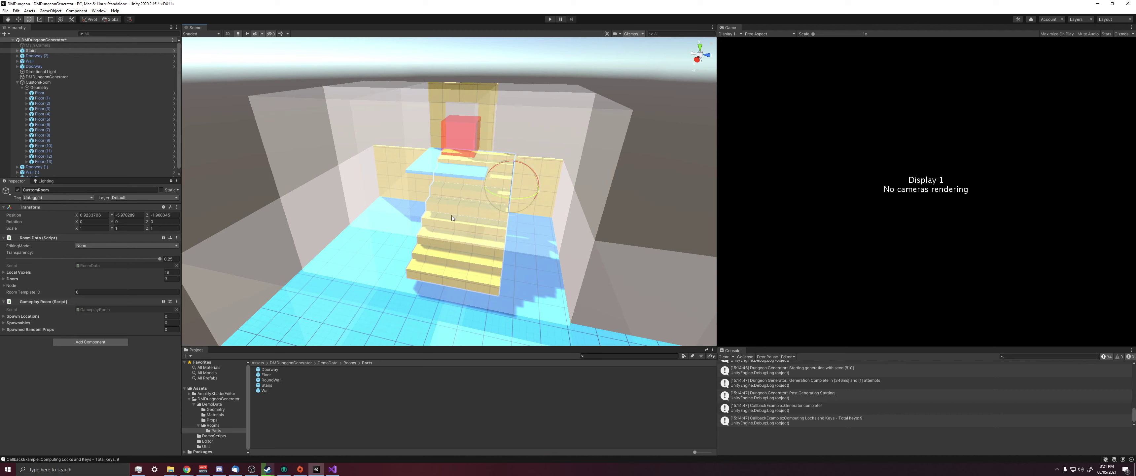
{"action": "key", "text": "w"}
{"action": "left_click_drag", "start_coordinate": [513, 170], "coordinate": [425, 252]}
- Set the room's Transparency to 0.0347
{"action": "scroll", "coordinate": [452, 236], "scroll_direction": "down", "scroll_amount": 4}
{"action": "left_click_drag", "start_coordinate": [120, 257], "coordinate": [29, 258]}
{"action": "left_click_drag", "start_coordinate": [435, 261], "coordinate": [317, 256], "text": "alt"}
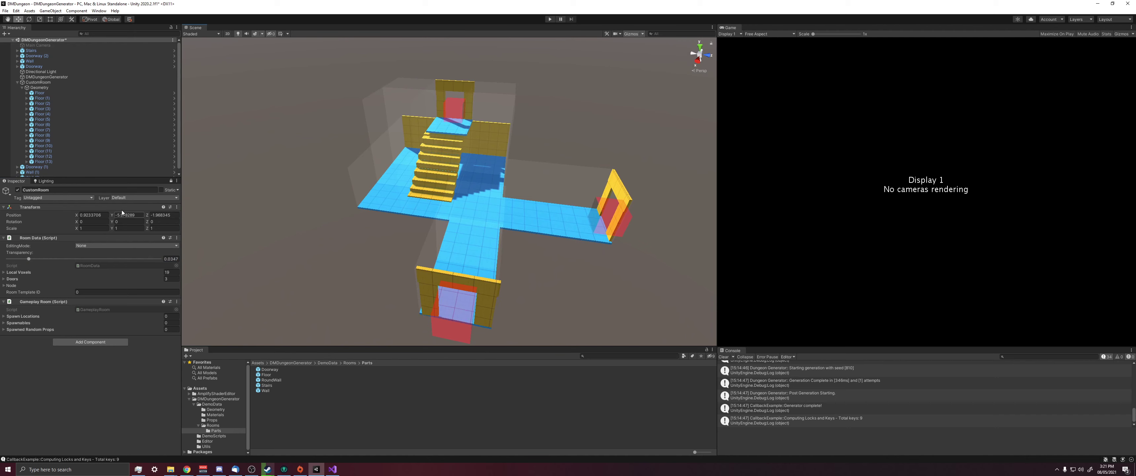
- Save the CustomRoom object as a prefab in the Rooms folder under DemoData
{"action": "left_click", "coordinate": [37, 82]}
{"action": "left_click", "coordinate": [17, 82]}
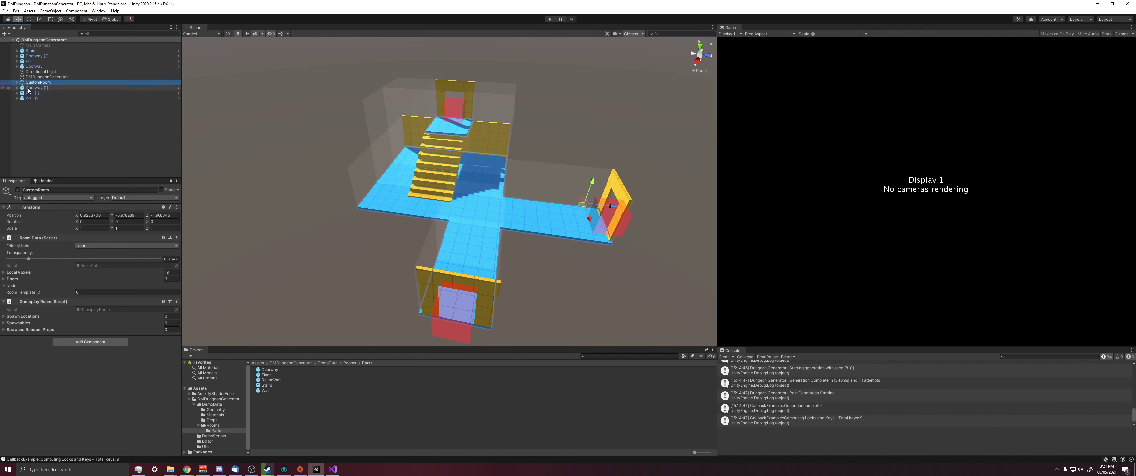
{"action": "left_click", "coordinate": [348, 363]}
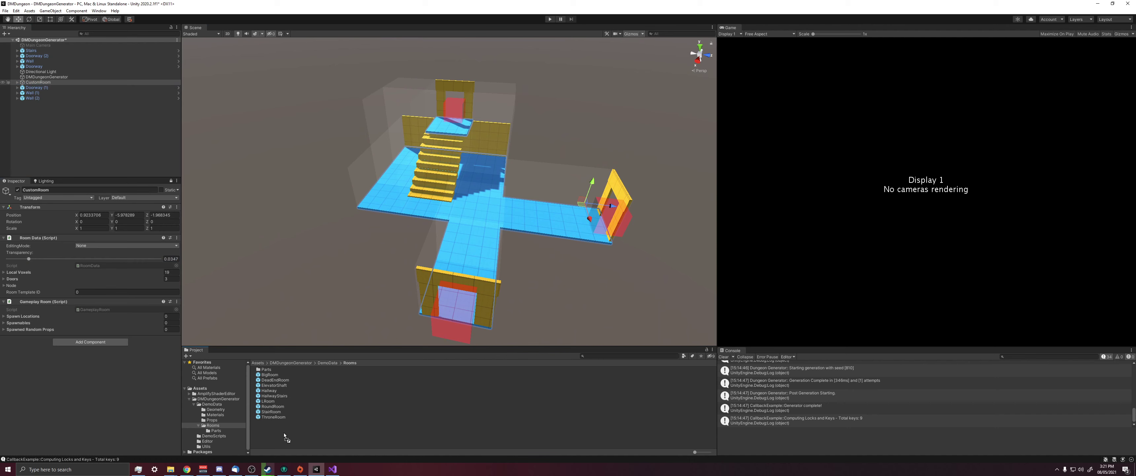
{"action": "left_click_drag", "start_coordinate": [285, 436], "coordinate": [284, 437]}
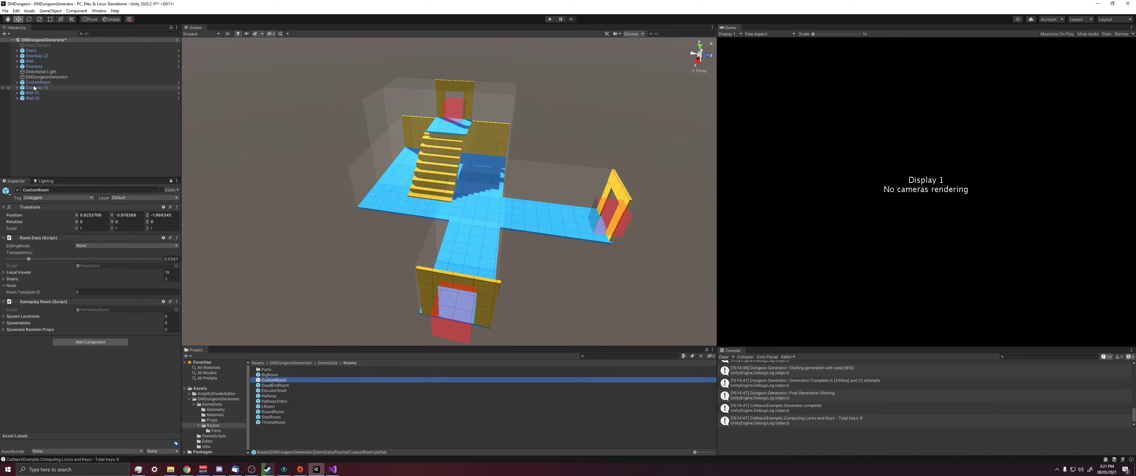
- Move the loose Stairs, all three Doorway objects and all three Wall objects into the Geometry child of CustomRoom
{"action": "left_click", "coordinate": [43, 98]}
{"action": "left_click", "coordinate": [40, 88]}
{"action": "left_click", "coordinate": [23, 83]}
{"action": "left_click", "coordinate": [17, 83]}
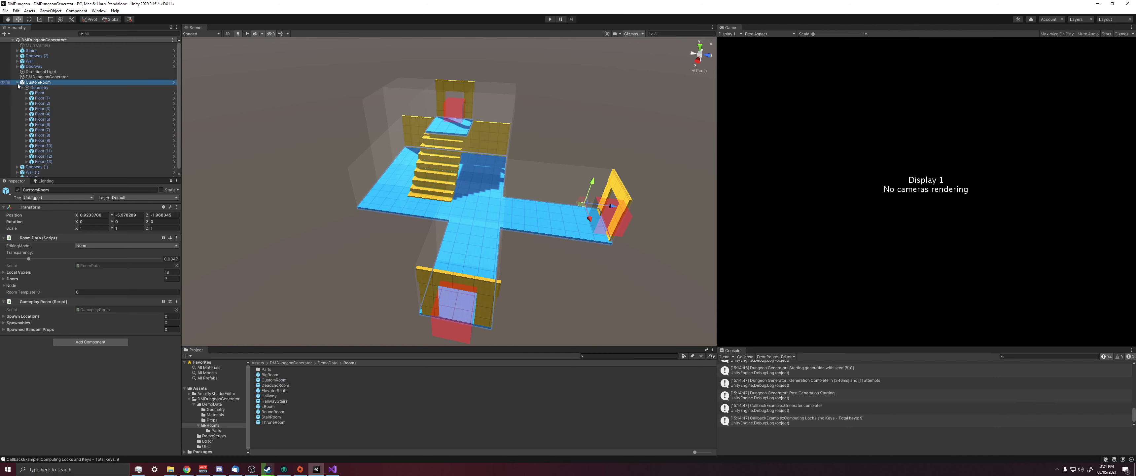
{"action": "scroll", "coordinate": [41, 137], "scroll_direction": "down", "scroll_amount": 1}
{"action": "left_click", "coordinate": [44, 164]}
{"action": "left_click", "coordinate": [34, 63], "text": "ctrl"}
{"action": "left_click", "coordinate": [30, 57], "text": "ctrl"}
{"action": "left_click", "coordinate": [36, 53], "text": "ctrl"}
{"action": "left_click", "coordinate": [31, 47], "text": "ctrl"}
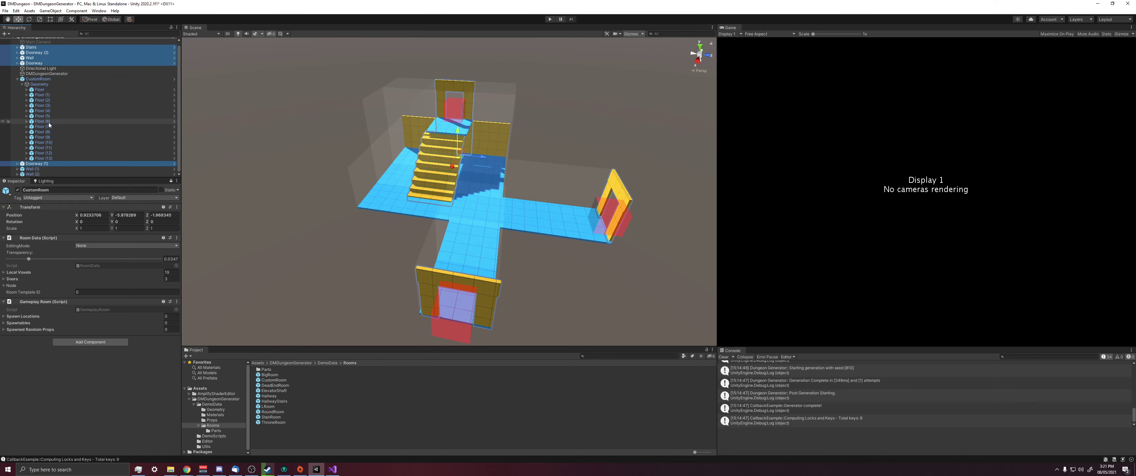
{"action": "left_click", "coordinate": [32, 174], "text": "ctrl"}
{"action": "left_click", "coordinate": [31, 169], "text": "ctrl"}
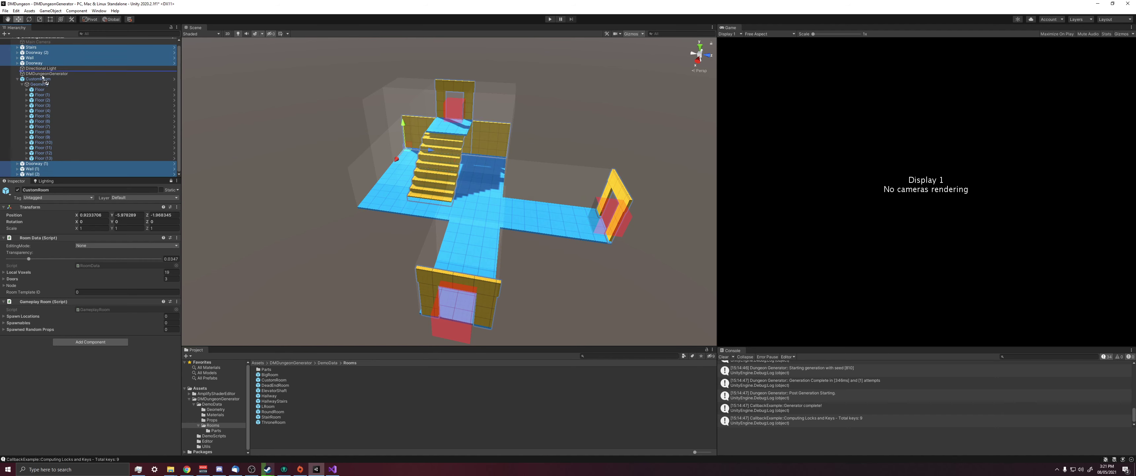
{"action": "left_click_drag", "start_coordinate": [42, 79], "coordinate": [40, 83]}
{"action": "left_click", "coordinate": [88, 63]}
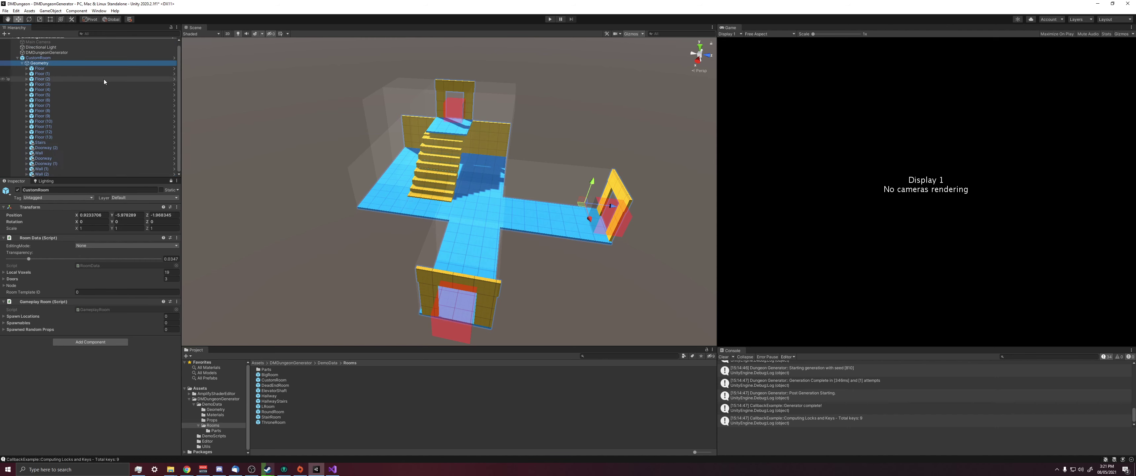
{"action": "left_click", "coordinate": [17, 191]}
{"action": "left_click", "coordinate": [18, 190]}
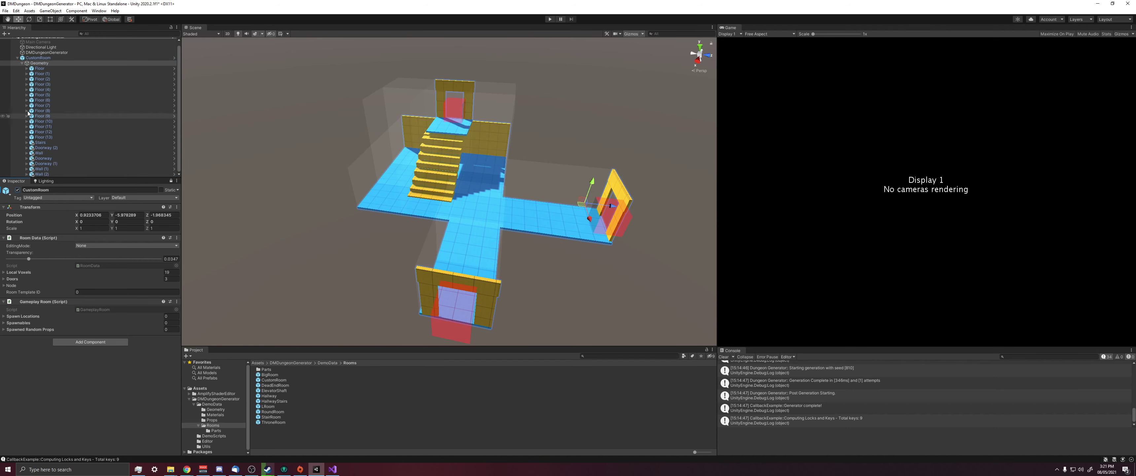
- Delete the CustomRoom prefab asset from the Rooms folder
{"action": "left_click", "coordinate": [44, 58]}
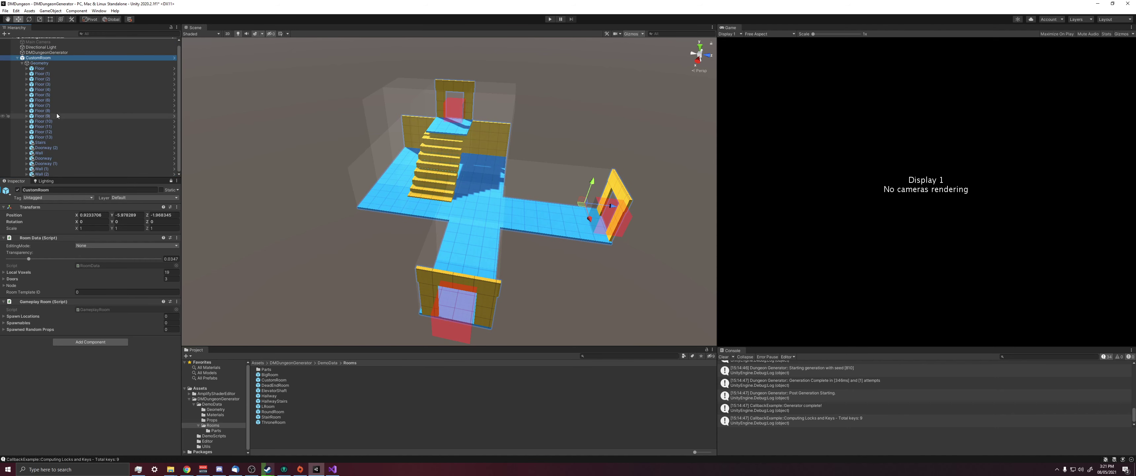
{"action": "right_click", "coordinate": [278, 380]}
{"action": "left_click", "coordinate": [296, 227]}
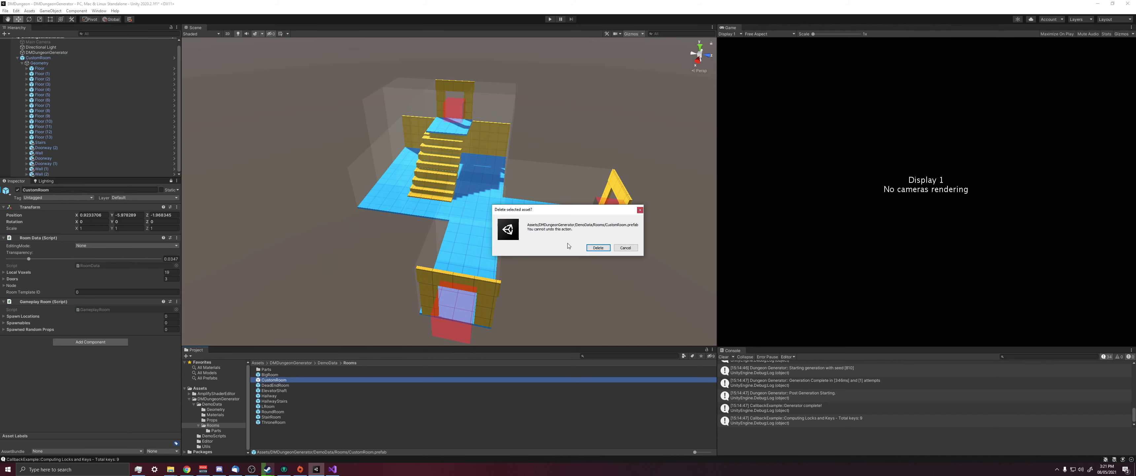
{"action": "left_click", "coordinate": [598, 247]}
- Save the regrouped CustomRoom as a prefab in the Rooms folder and delete its instance from the scene
{"action": "left_click", "coordinate": [18, 58]}
{"action": "left_click_drag", "start_coordinate": [39, 61], "coordinate": [341, 385]}
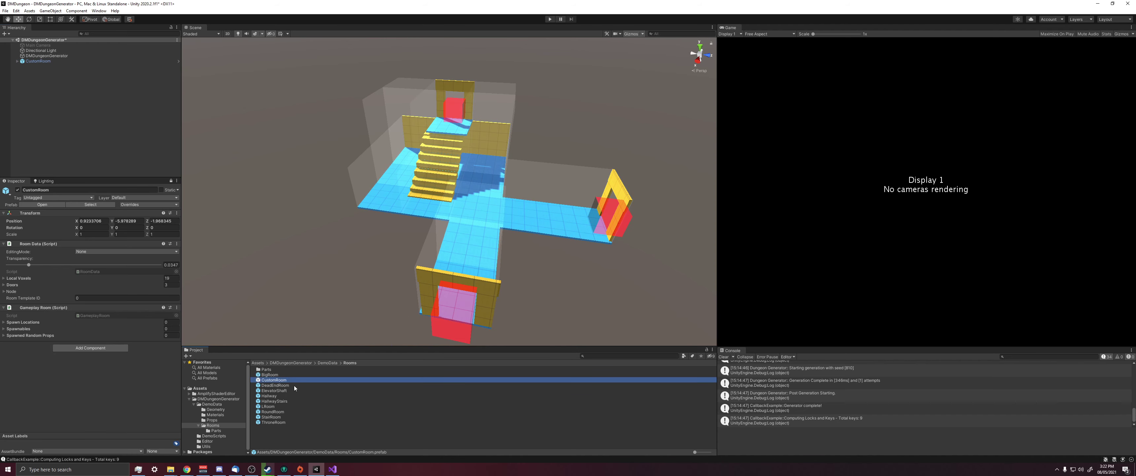
{"action": "right_click", "coordinate": [53, 61]}
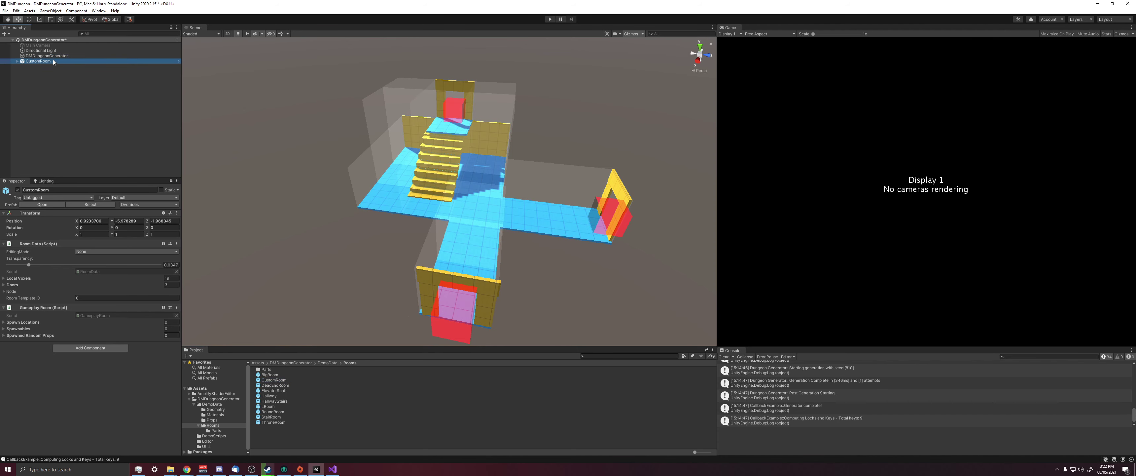
{"action": "left_click", "coordinate": [74, 110]}
- Open the TestDungeonSet2 dungeon set assigned as DMDungeonGenerator's Generator Settings and return to the generator object
{"action": "left_click", "coordinate": [47, 56]}
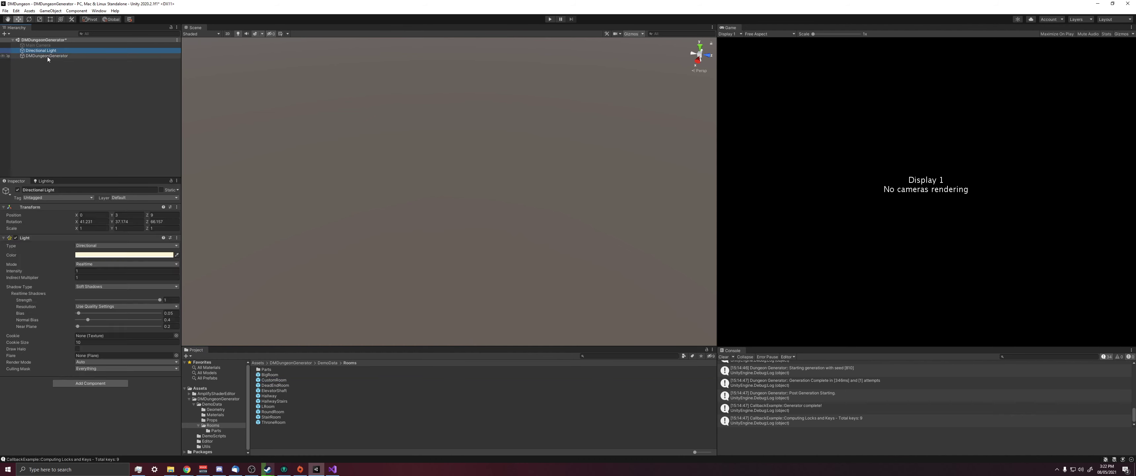
{"action": "double_click", "coordinate": [138, 290]}
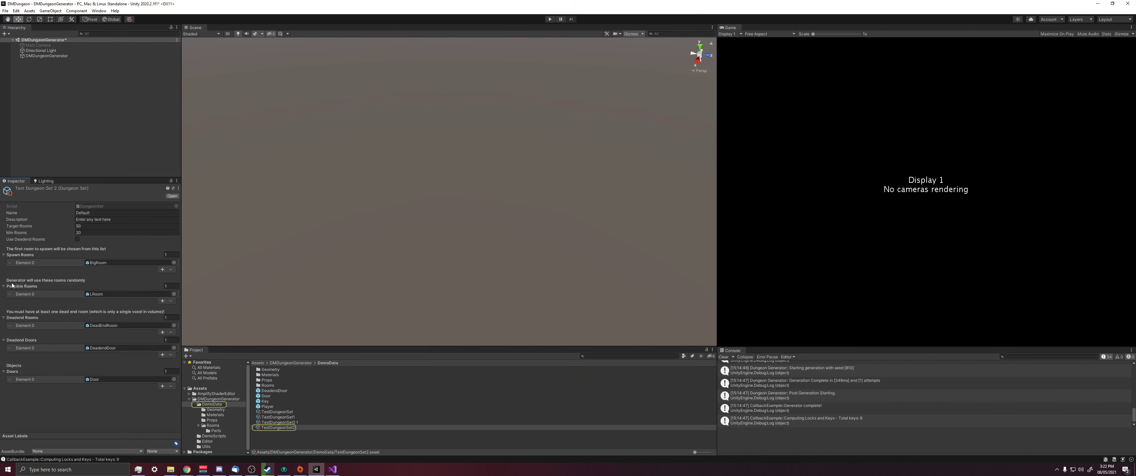
{"action": "left_click", "coordinate": [268, 385]}
{"action": "left_click", "coordinate": [66, 56]}
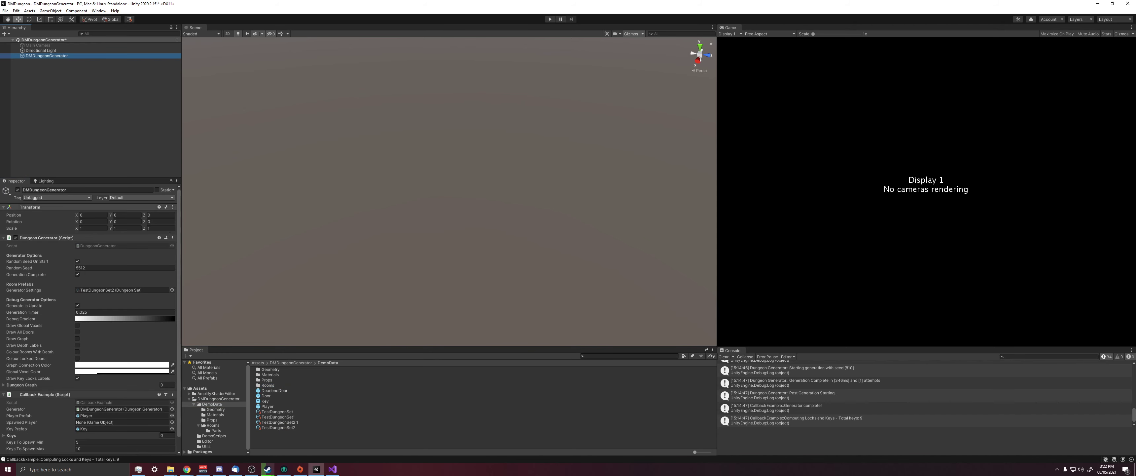